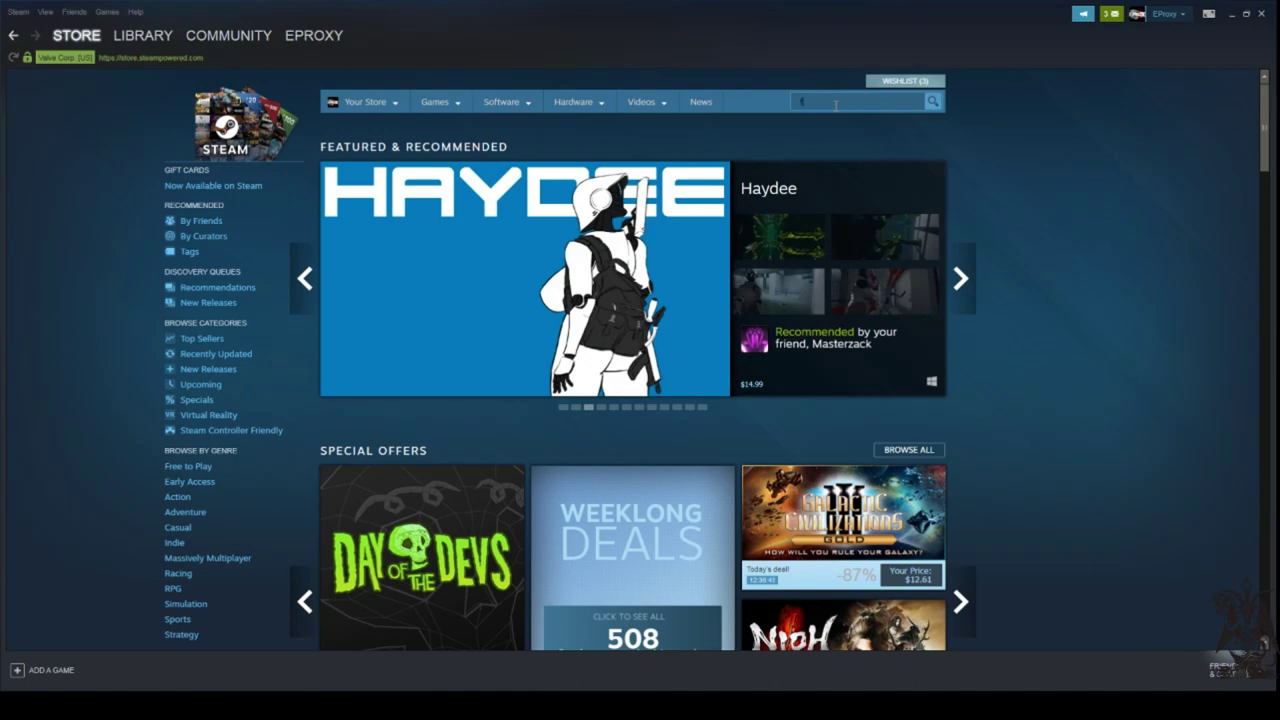
Step: Search the Steam store for 'facerig' and open the FaceRig store page
{"action": "type", "text": "acerig"}
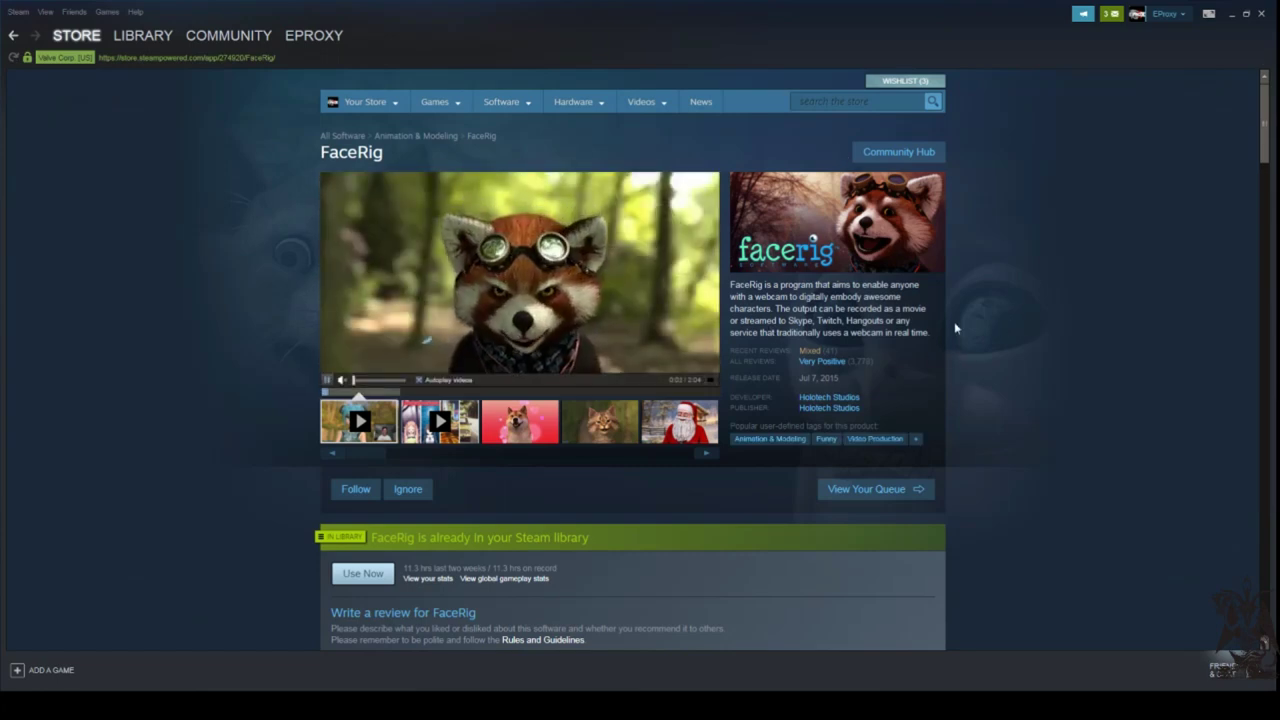
{"action": "scroll", "coordinate": [1006, 368], "scroll_direction": "down", "scroll_amount": 1}
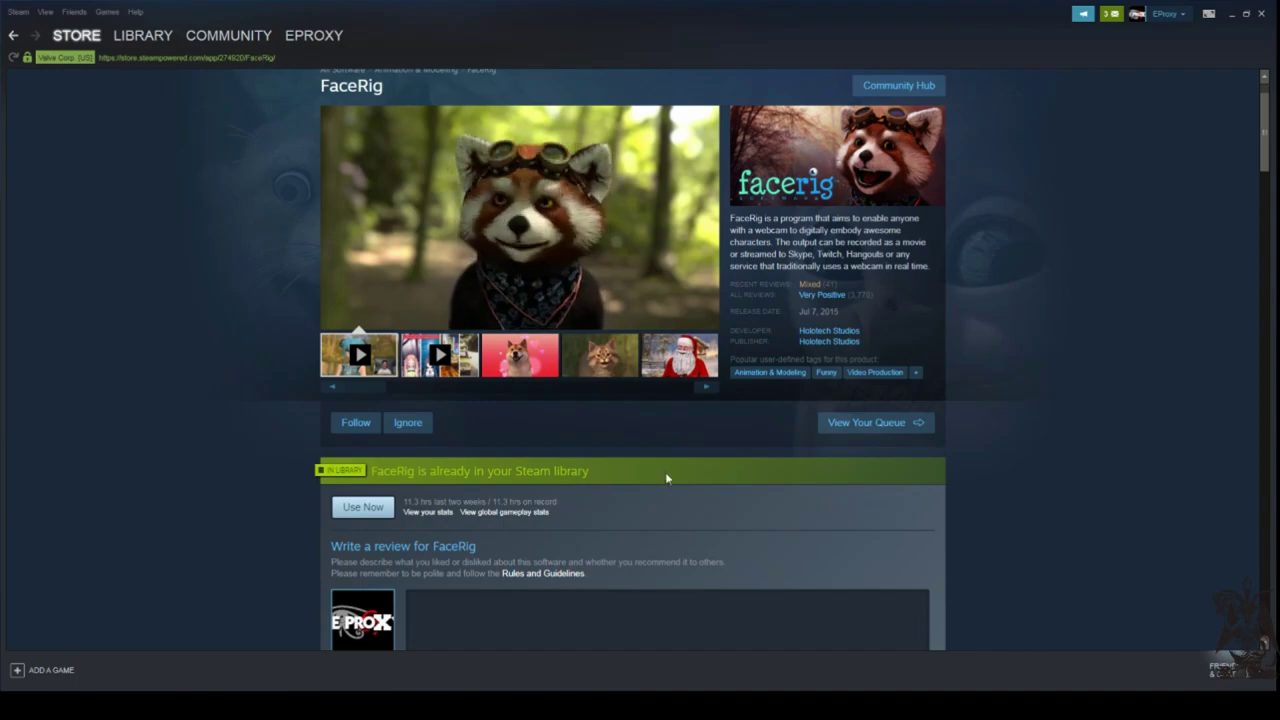
Step: Scroll through the FaceRig store page, reviewing the $14.99 price and DLC like the $64.99 Pro Upgrade
{"action": "scroll", "coordinate": [668, 477], "scroll_direction": "down", "scroll_amount": 4}
{"action": "scroll", "coordinate": [665, 472], "scroll_direction": "down", "scroll_amount": 6}
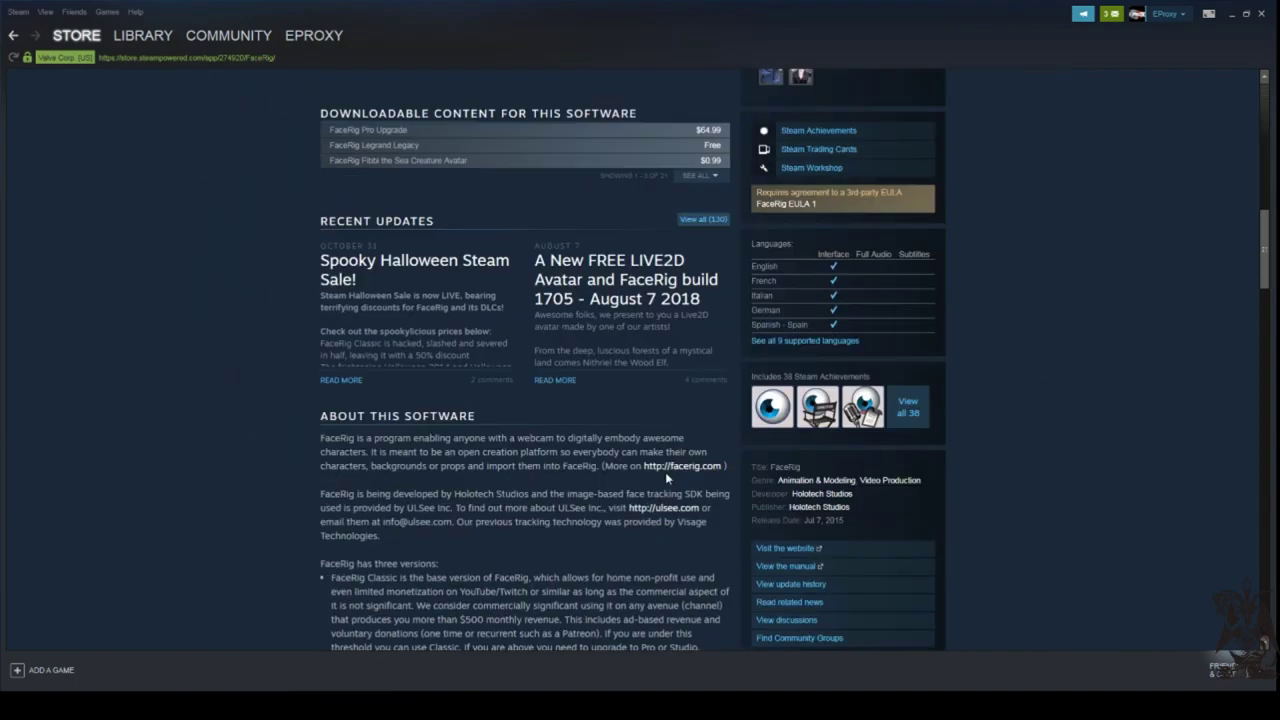
{"action": "scroll", "coordinate": [672, 427], "scroll_direction": "up", "scroll_amount": 4}
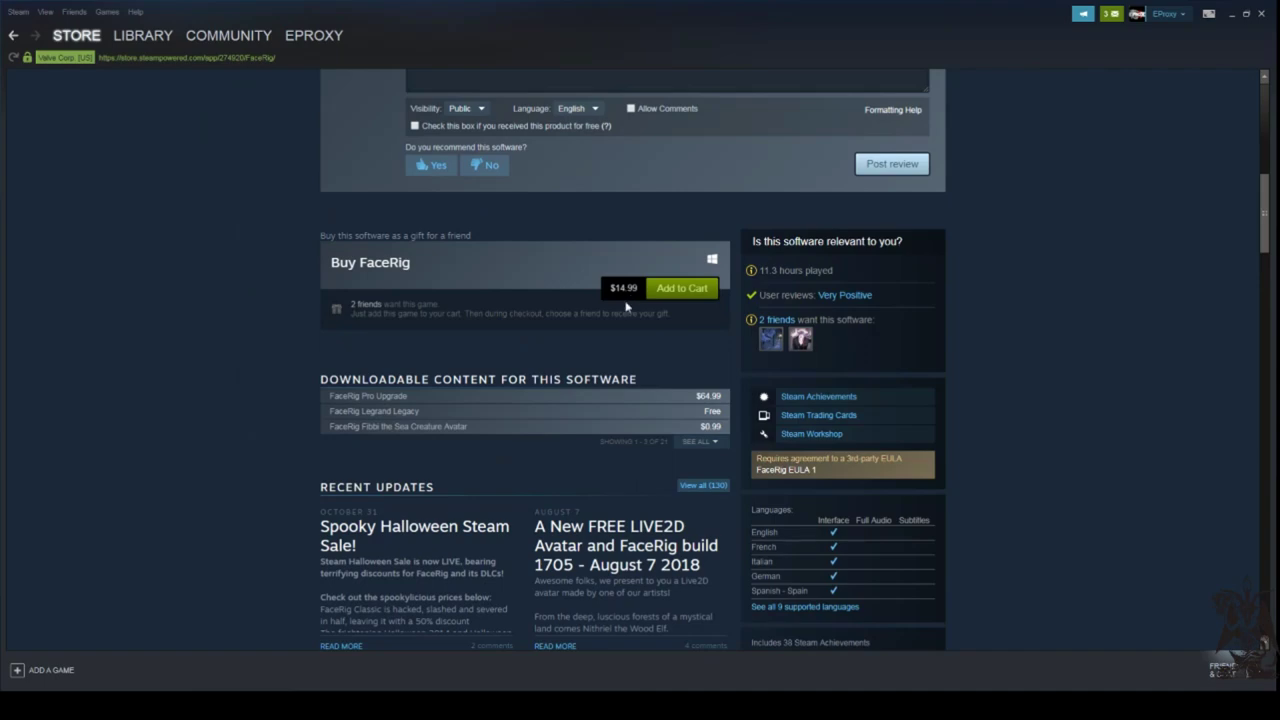
{"action": "scroll", "coordinate": [634, 406], "scroll_direction": "up", "scroll_amount": 6}
{"action": "scroll", "coordinate": [631, 415], "scroll_direction": "down", "scroll_amount": 3}
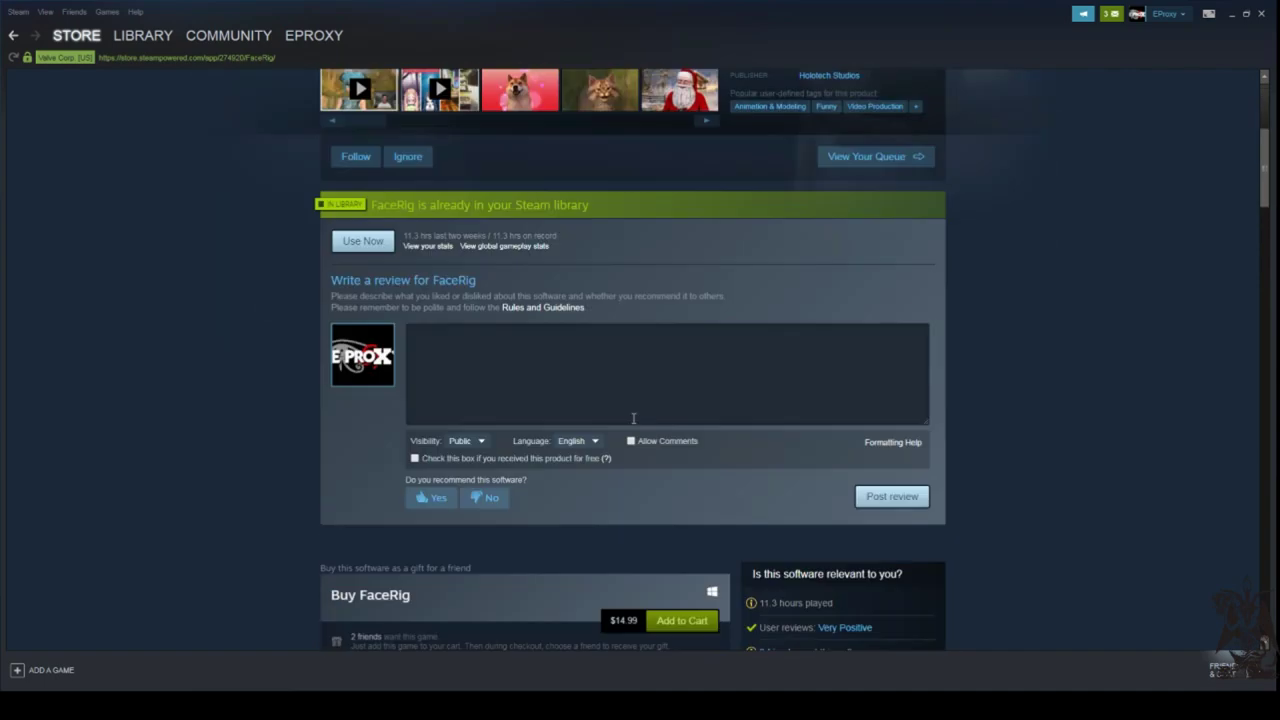
{"action": "scroll", "coordinate": [633, 418], "scroll_direction": "down", "scroll_amount": 2}
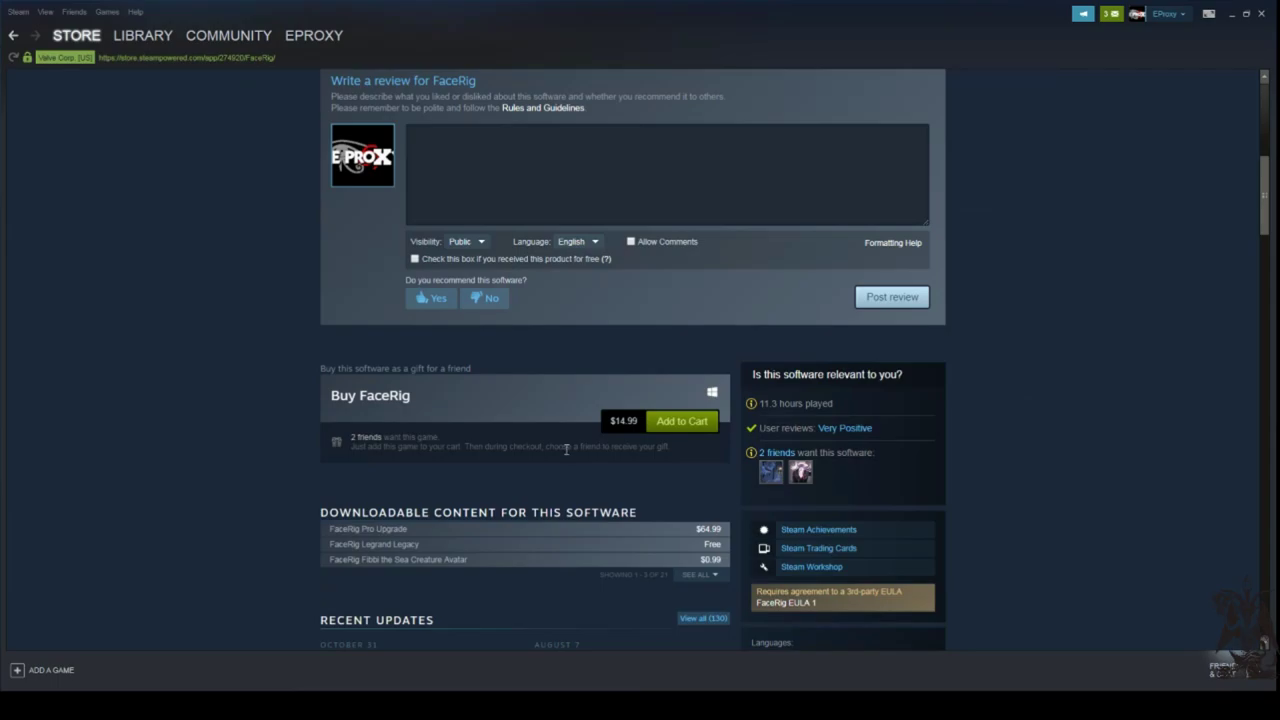
{"action": "scroll", "coordinate": [568, 445], "scroll_direction": "up", "scroll_amount": 5}
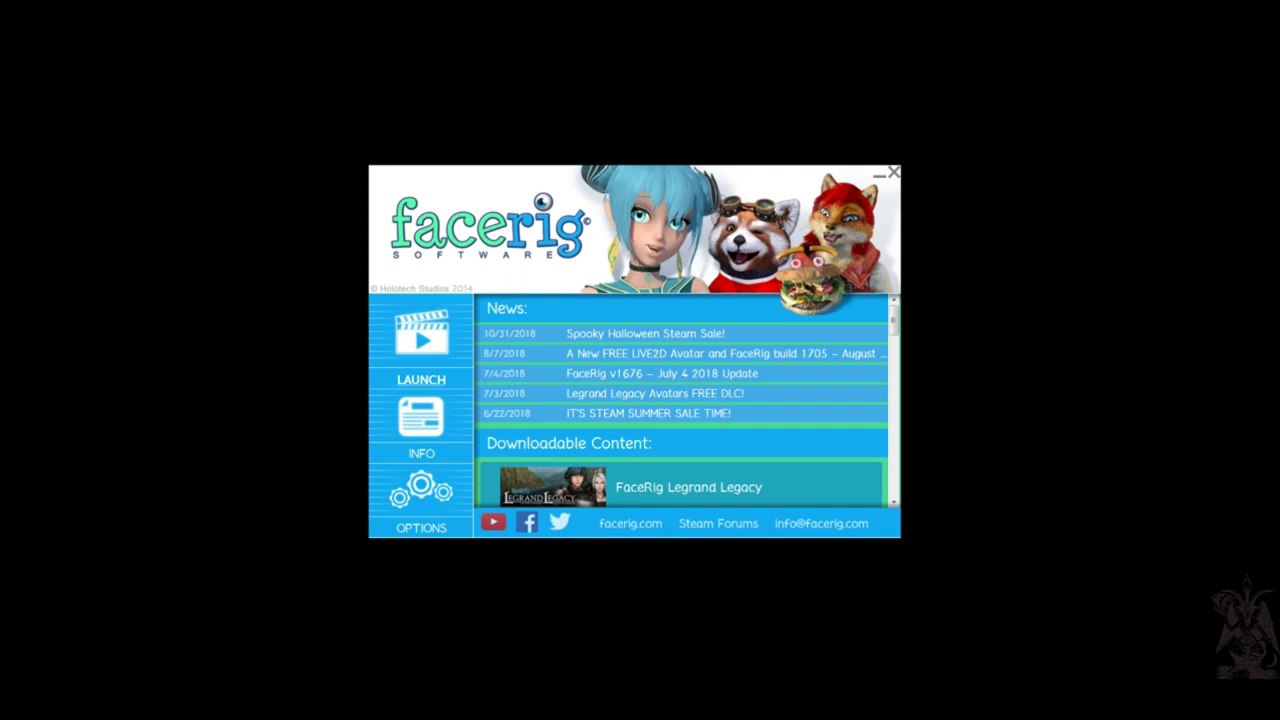
Step: Launch the full FaceRig program from the launcher
{"action": "left_click", "coordinate": [421, 380]}
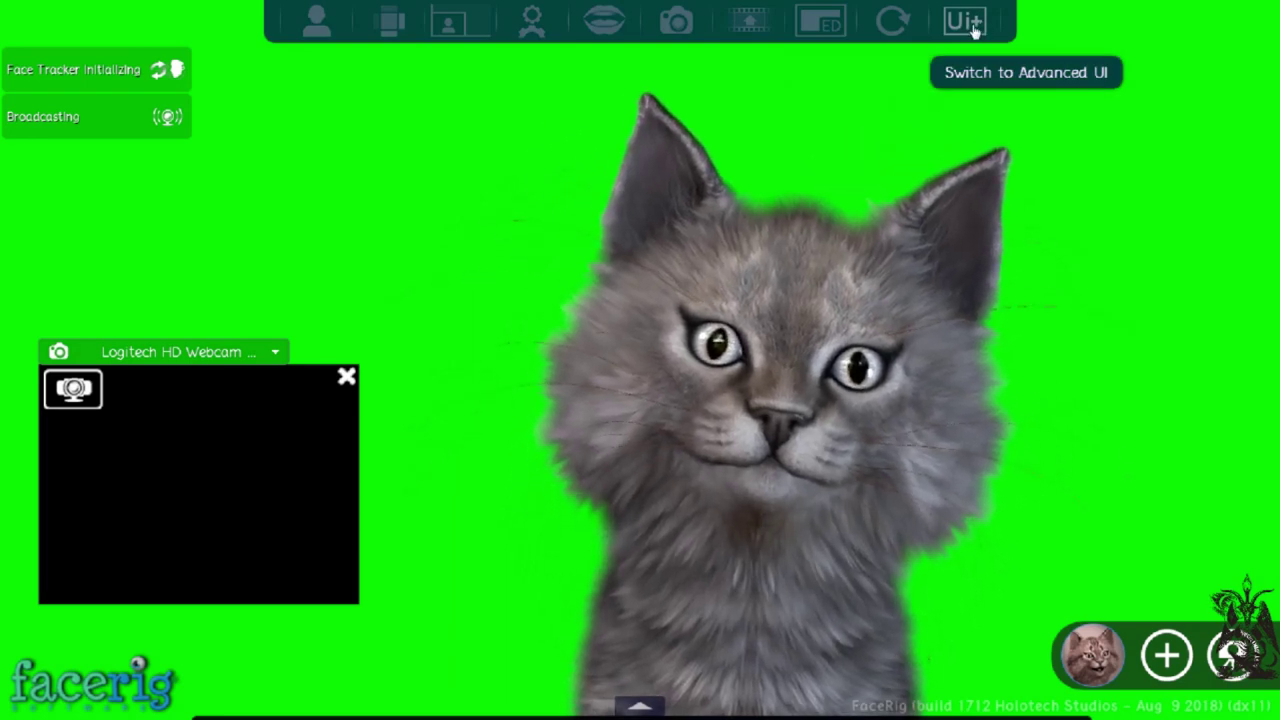
Step: Switch to the Advanced UI and show the Avatars panel's Customization tab
{"action": "left_click", "coordinate": [317, 30]}
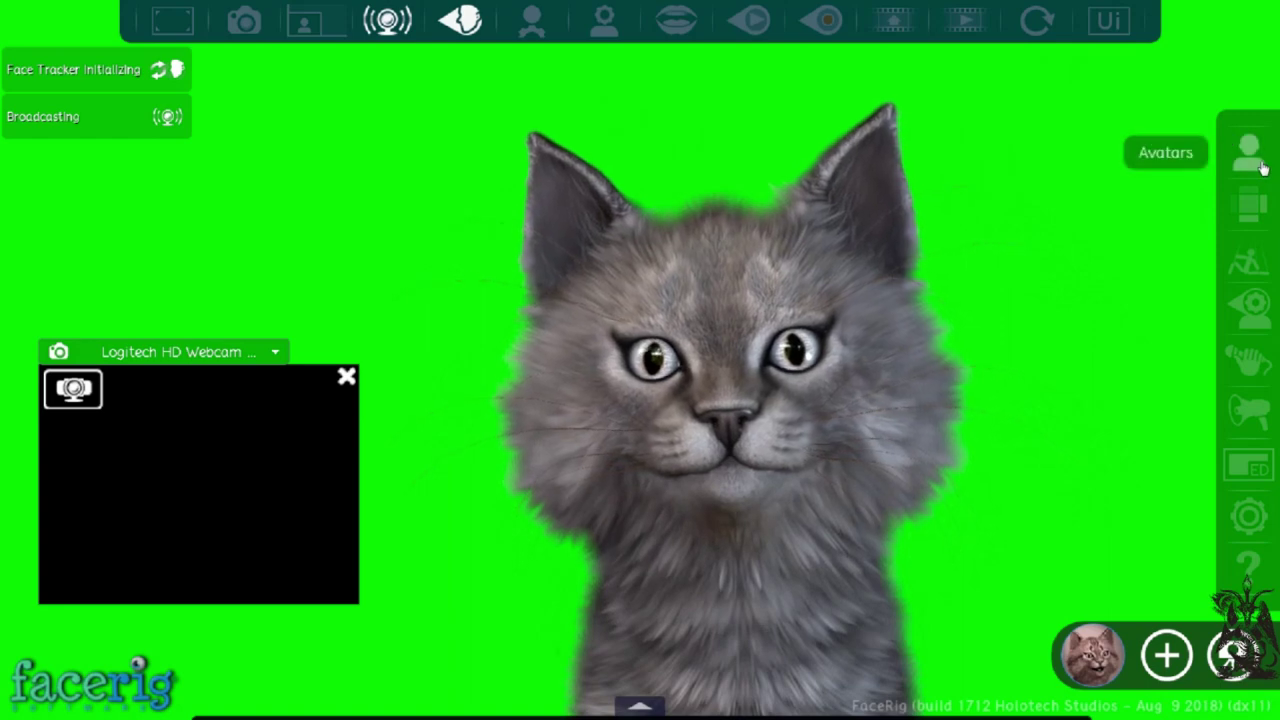
{"action": "left_click", "coordinate": [1248, 152]}
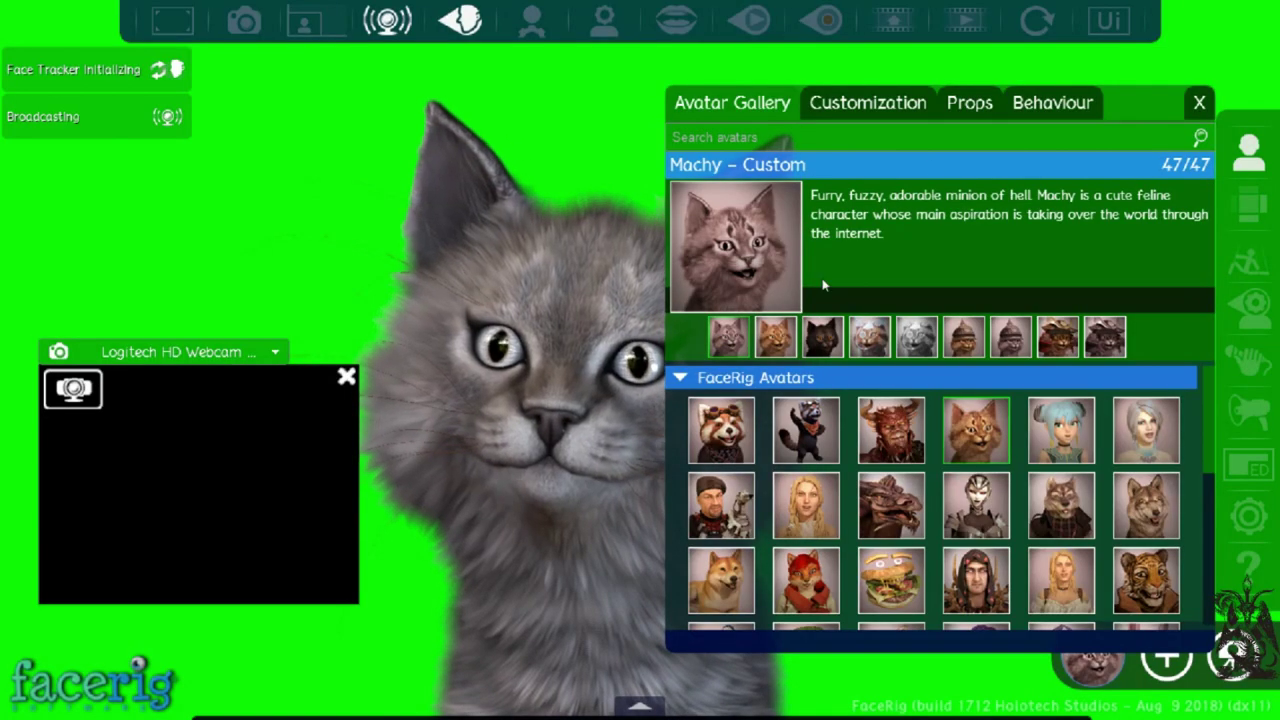
{"action": "left_click", "coordinate": [893, 114]}
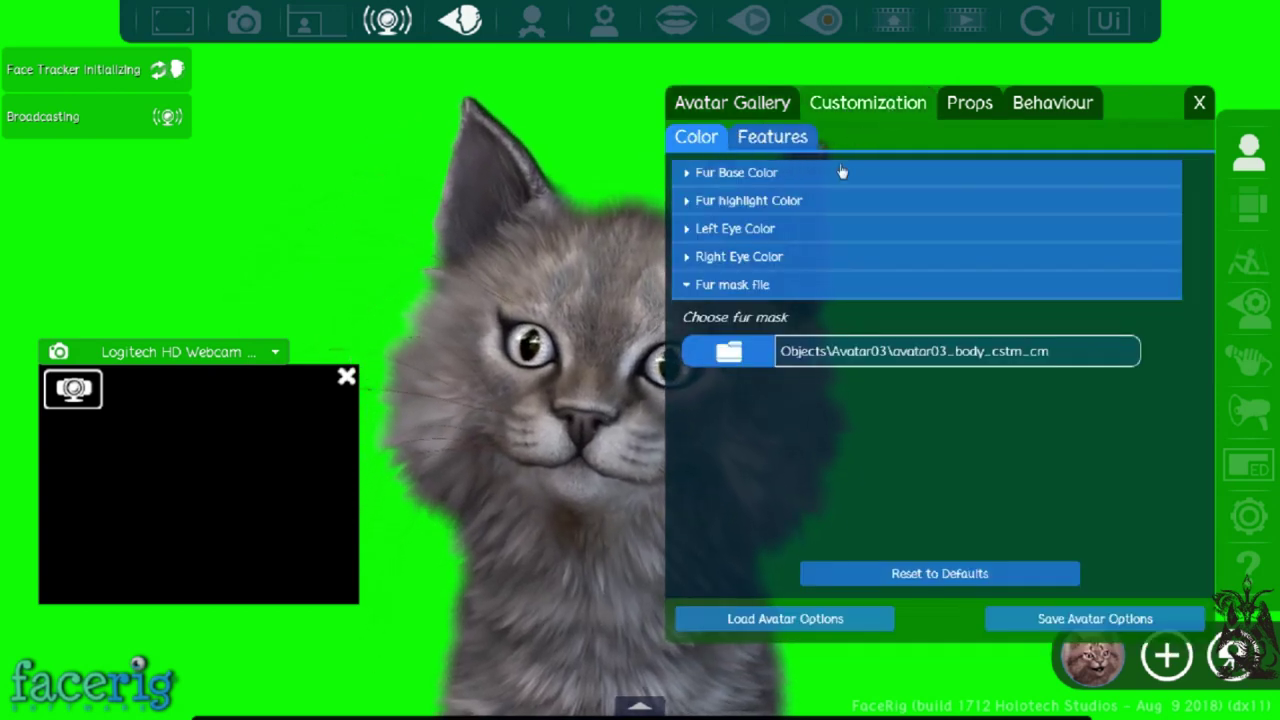
Step: Color the cat's fur base and fur highlight bright blue
{"action": "left_click", "coordinate": [786, 176]}
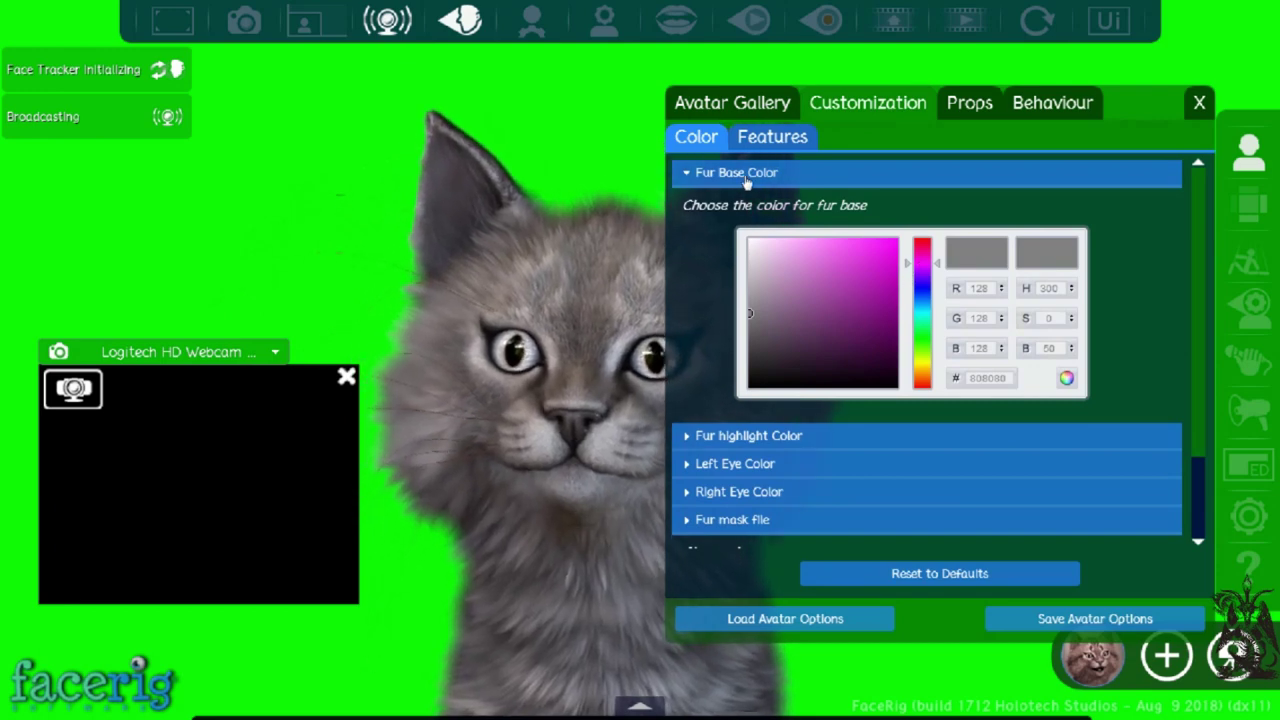
{"action": "left_click", "coordinate": [921, 272]}
{"action": "left_click", "coordinate": [921, 289]}
{"action": "left_click", "coordinate": [896, 242]}
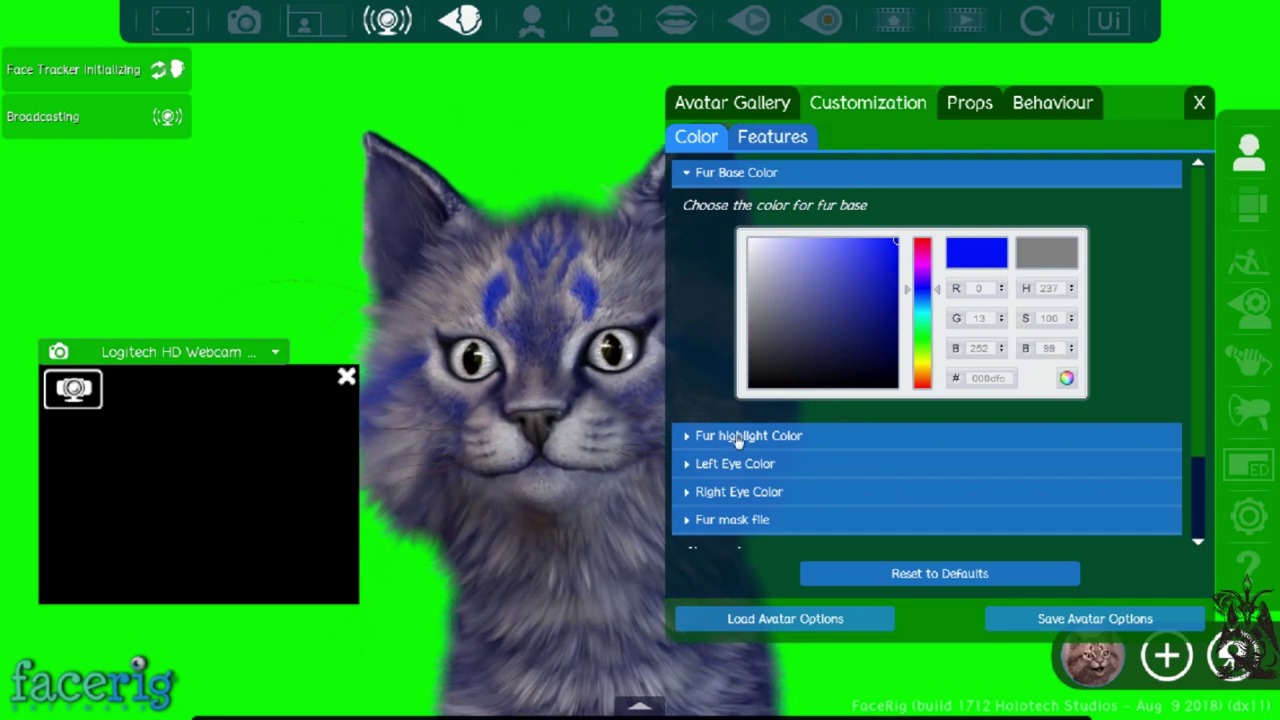
{"action": "left_click", "coordinate": [740, 436]}
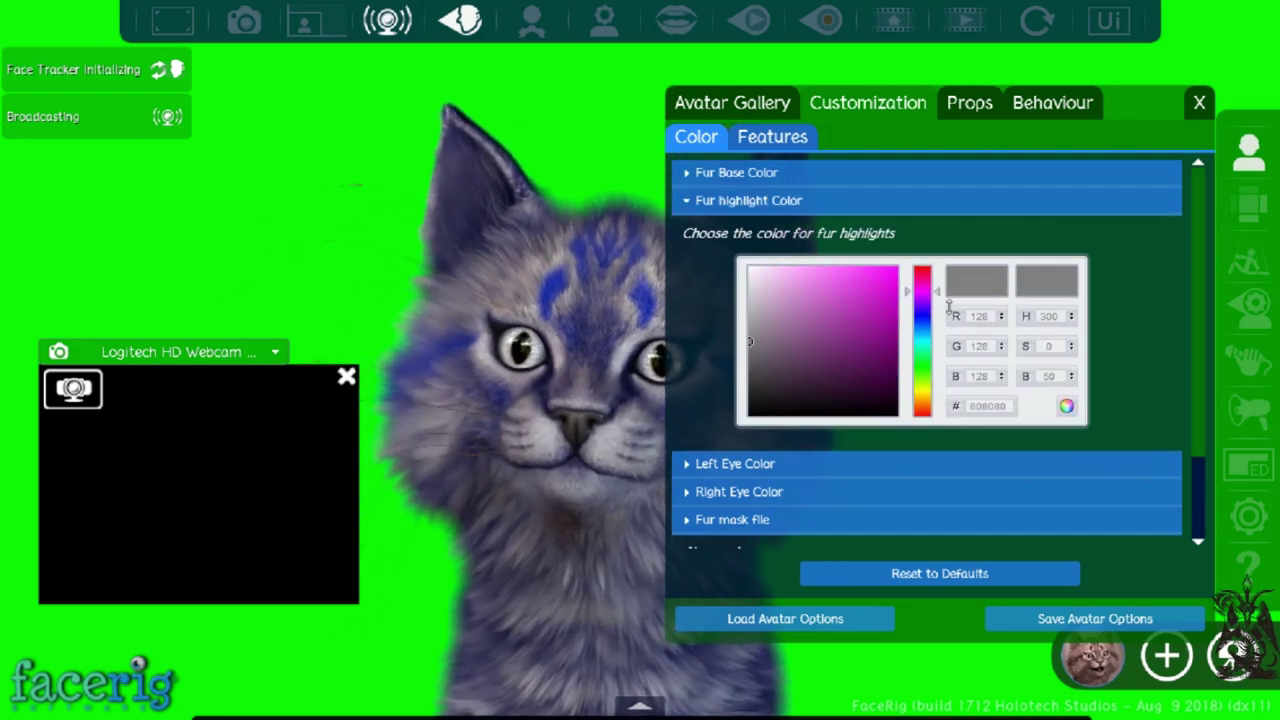
{"action": "left_click", "coordinate": [921, 320]}
{"action": "left_click", "coordinate": [896, 288]}
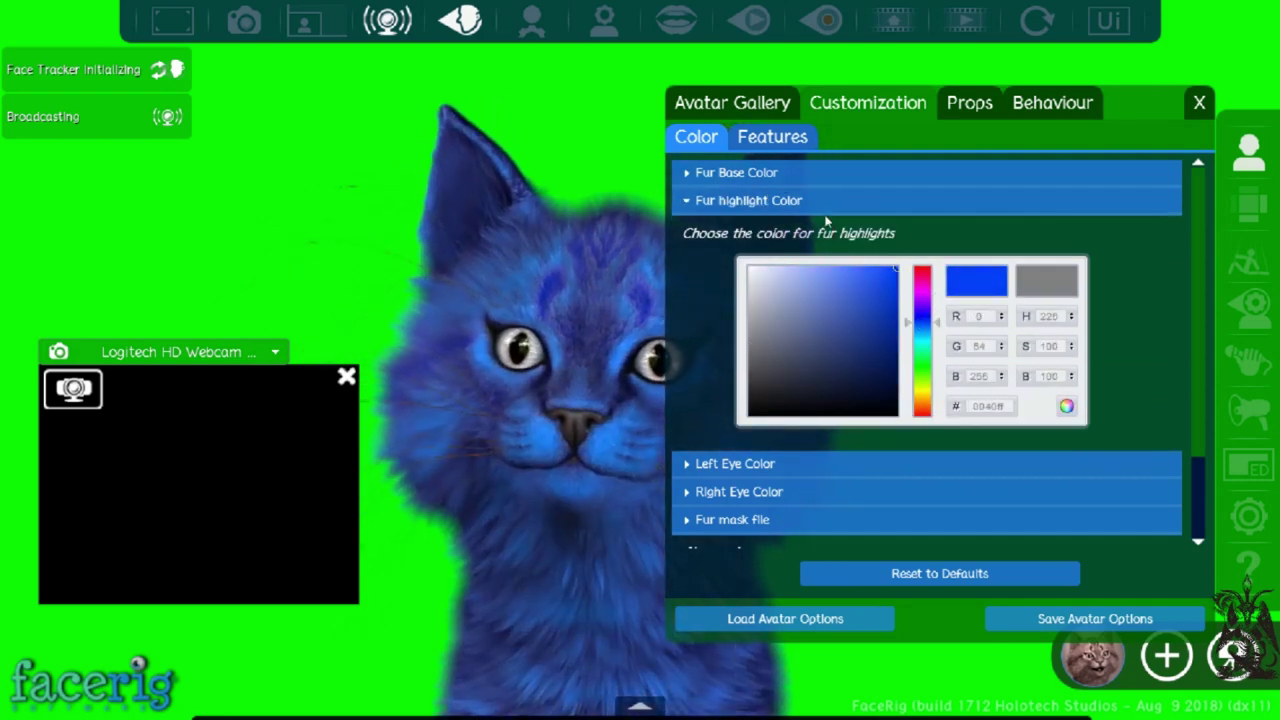
Step: Change the fur base colour to bright pink
{"action": "left_click", "coordinate": [779, 174]}
{"action": "left_click", "coordinate": [921, 246]}
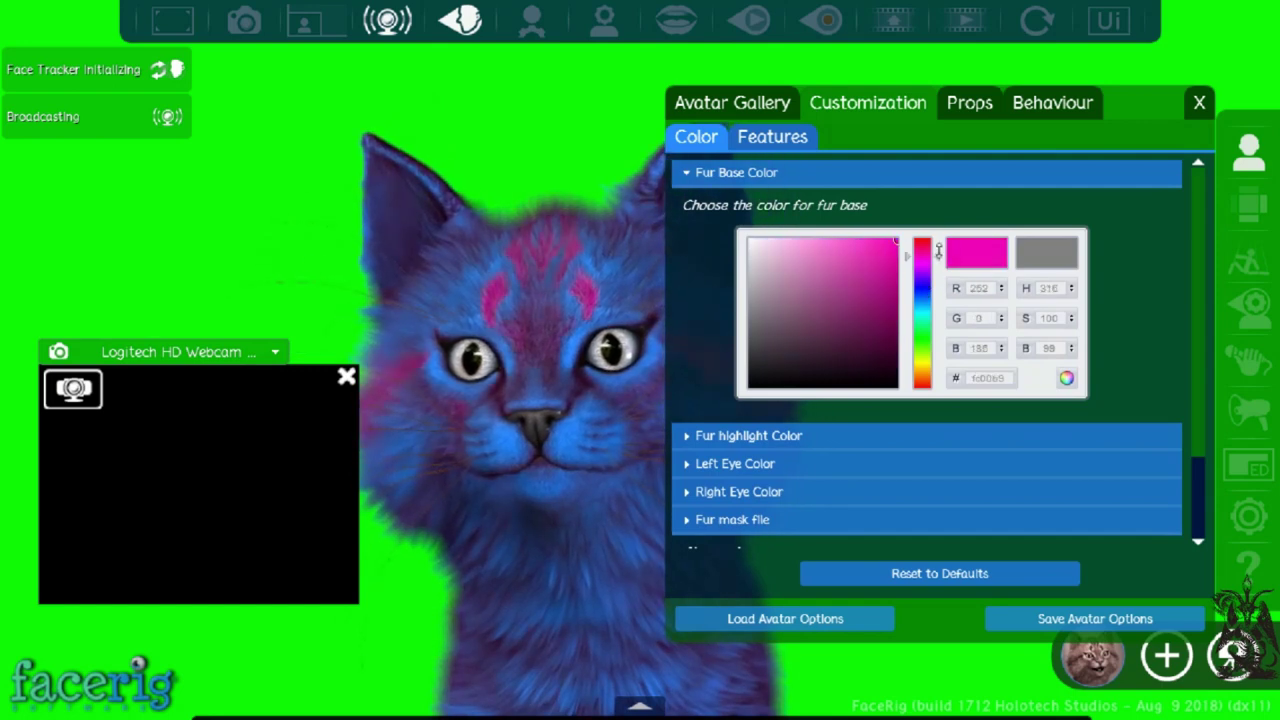
{"action": "left_click", "coordinate": [895, 242]}
Step: Make the left eye pure red and turn on Link with counterpart for the eyes
{"action": "left_click", "coordinate": [769, 466]}
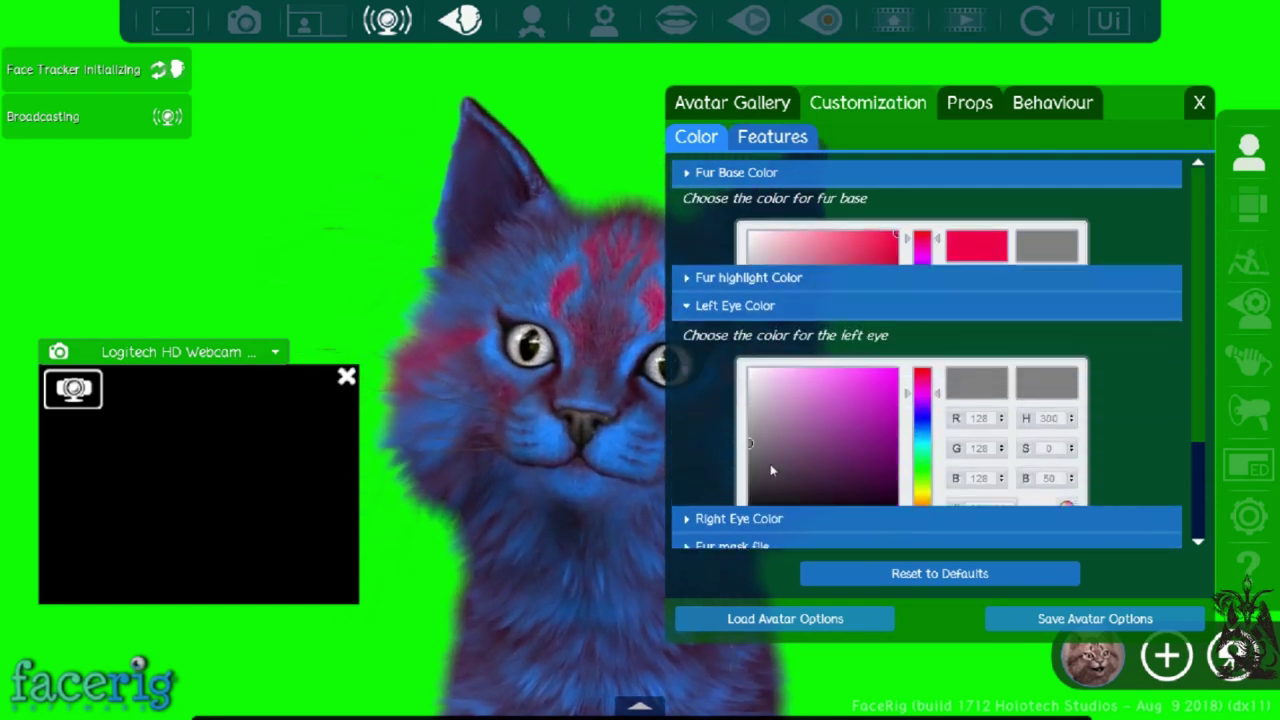
{"action": "left_click", "coordinate": [895, 316]}
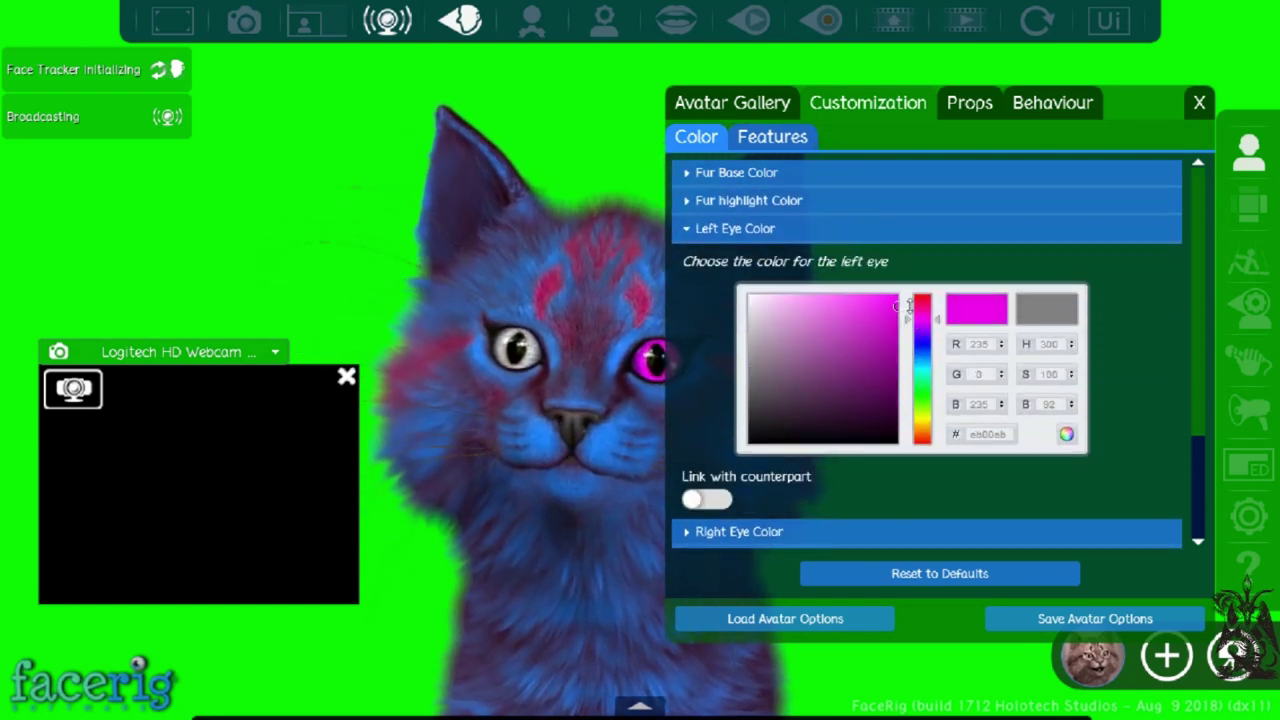
{"action": "left_click", "coordinate": [924, 300]}
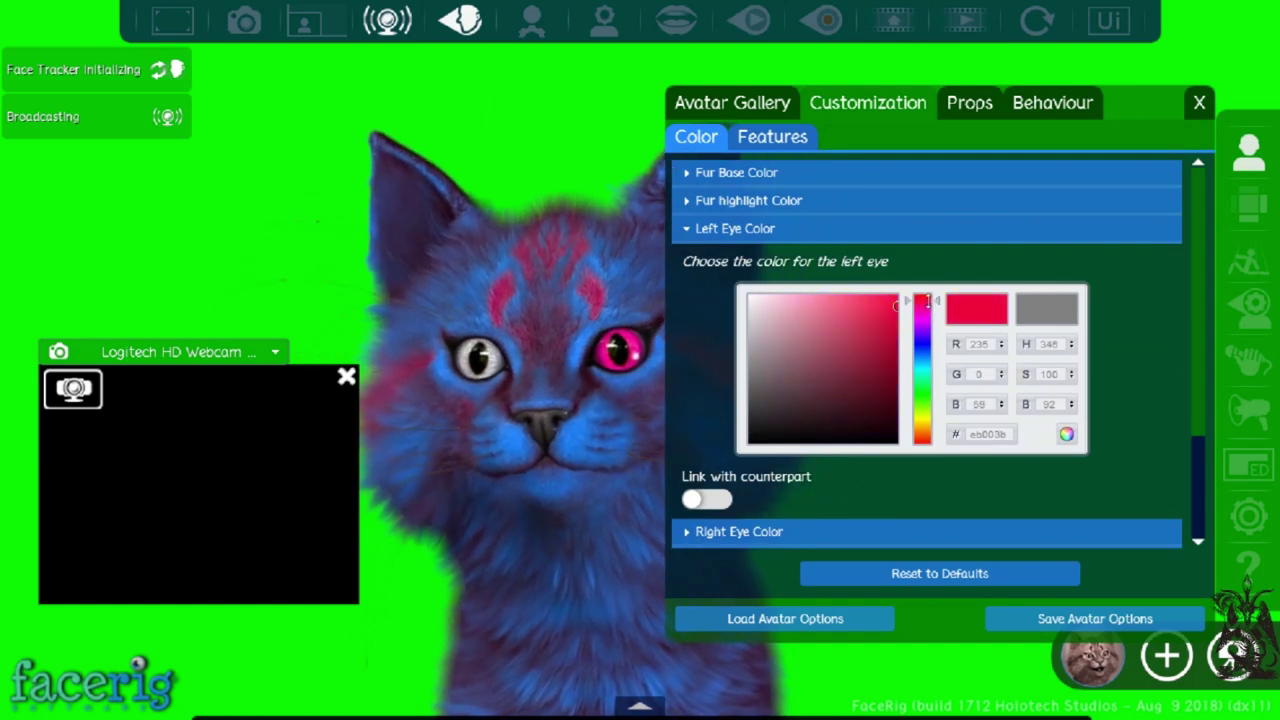
{"action": "left_click", "coordinate": [906, 307]}
{"action": "left_click", "coordinate": [738, 533]}
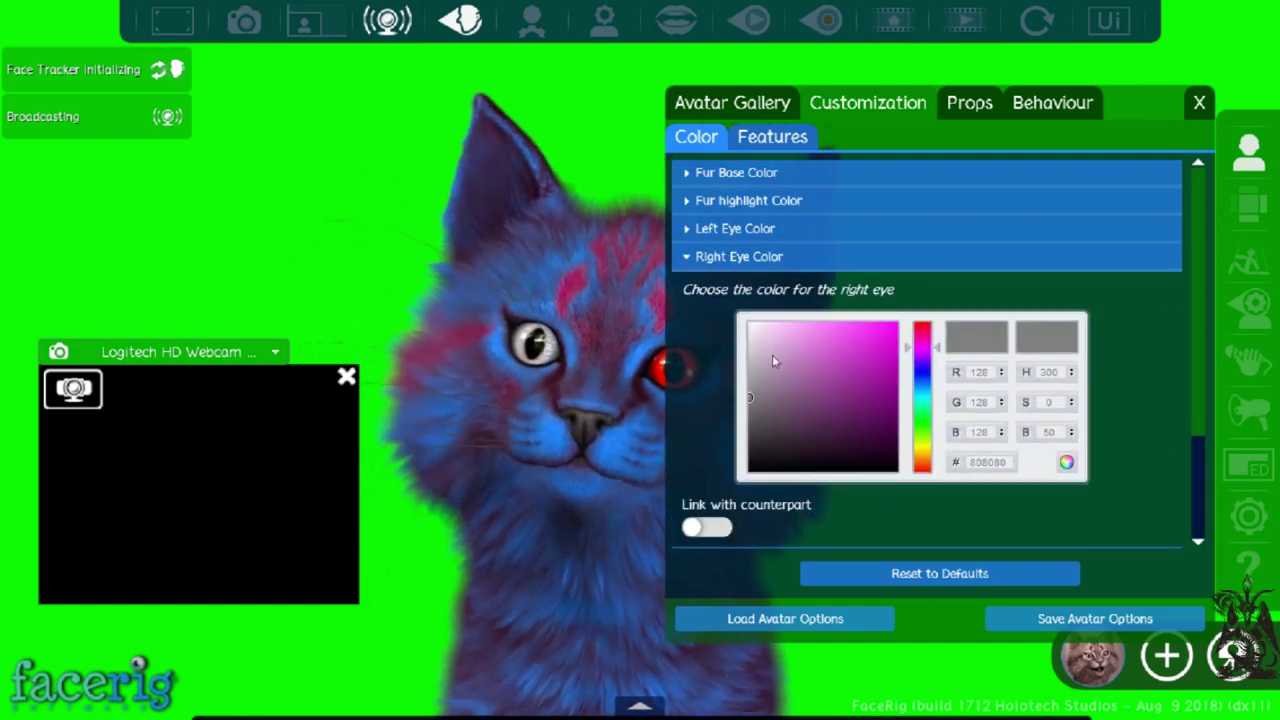
{"action": "left_click", "coordinate": [738, 229]}
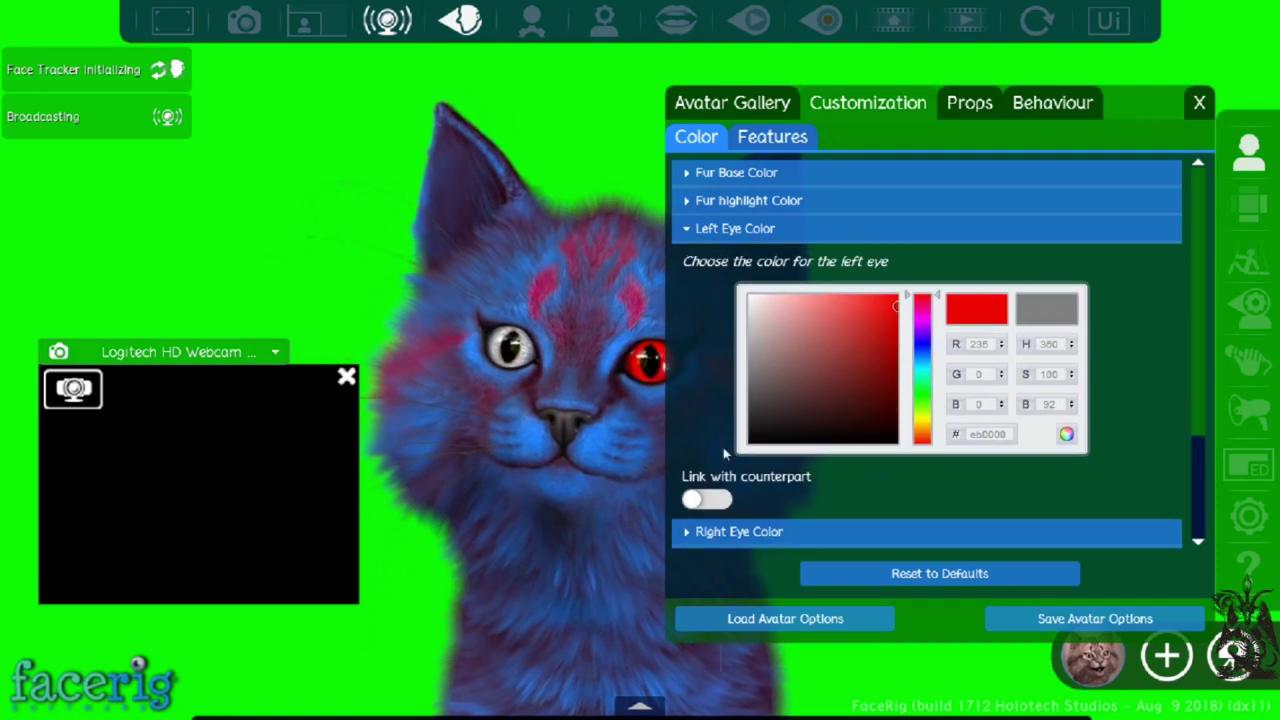
{"action": "left_click", "coordinate": [701, 506]}
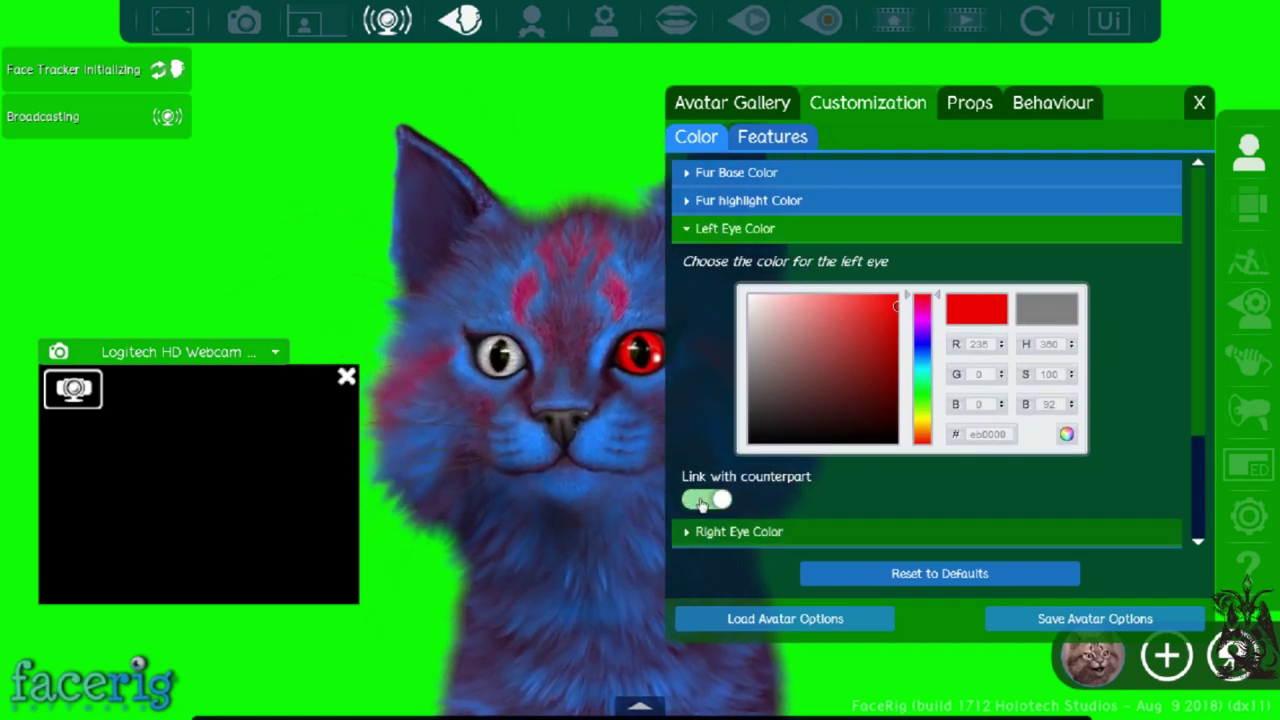
Step: Reapply red to the linked eye colour and add a new Prop 0 slot under Props
{"action": "left_click", "coordinate": [808, 206]}
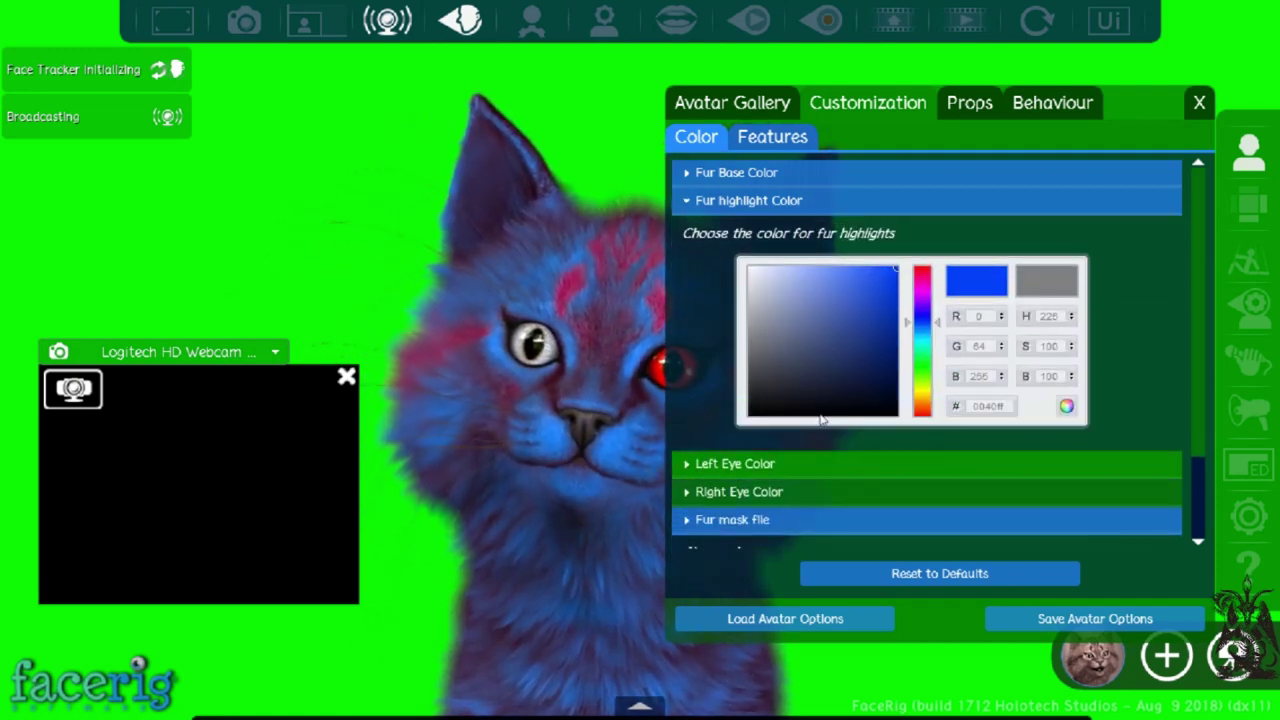
{"action": "left_click", "coordinate": [809, 520]}
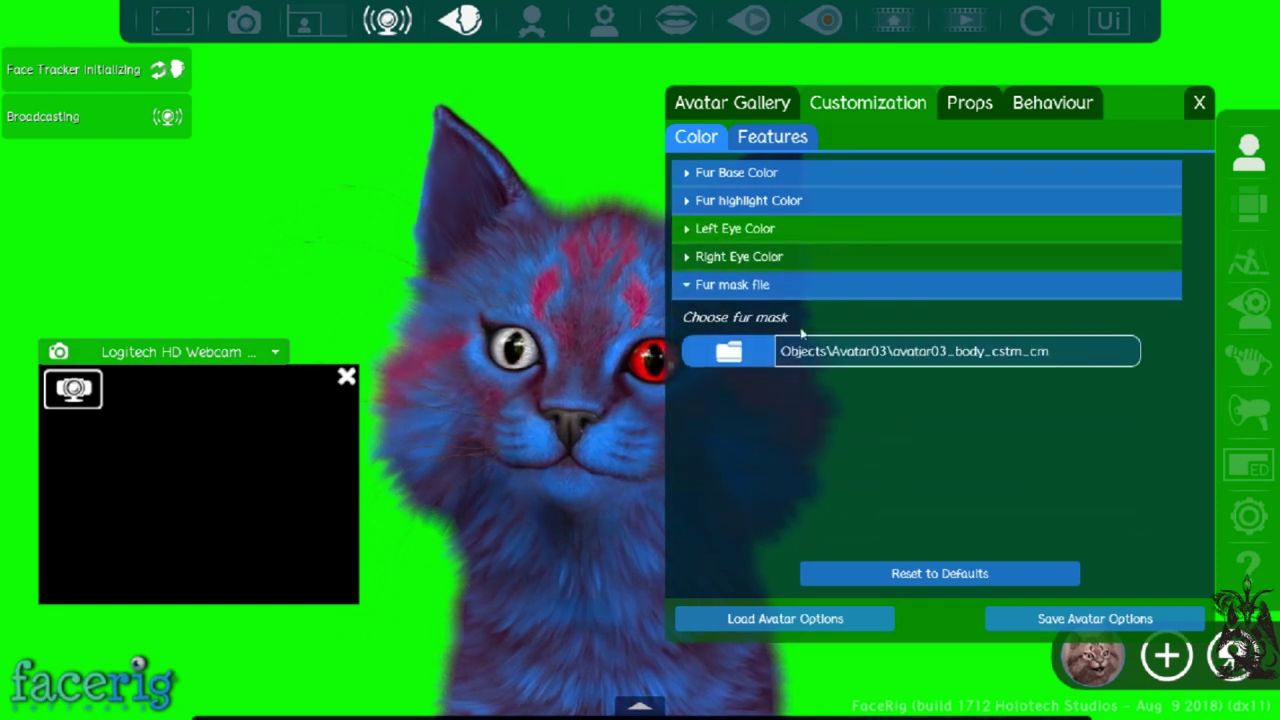
{"action": "left_click", "coordinate": [776, 234]}
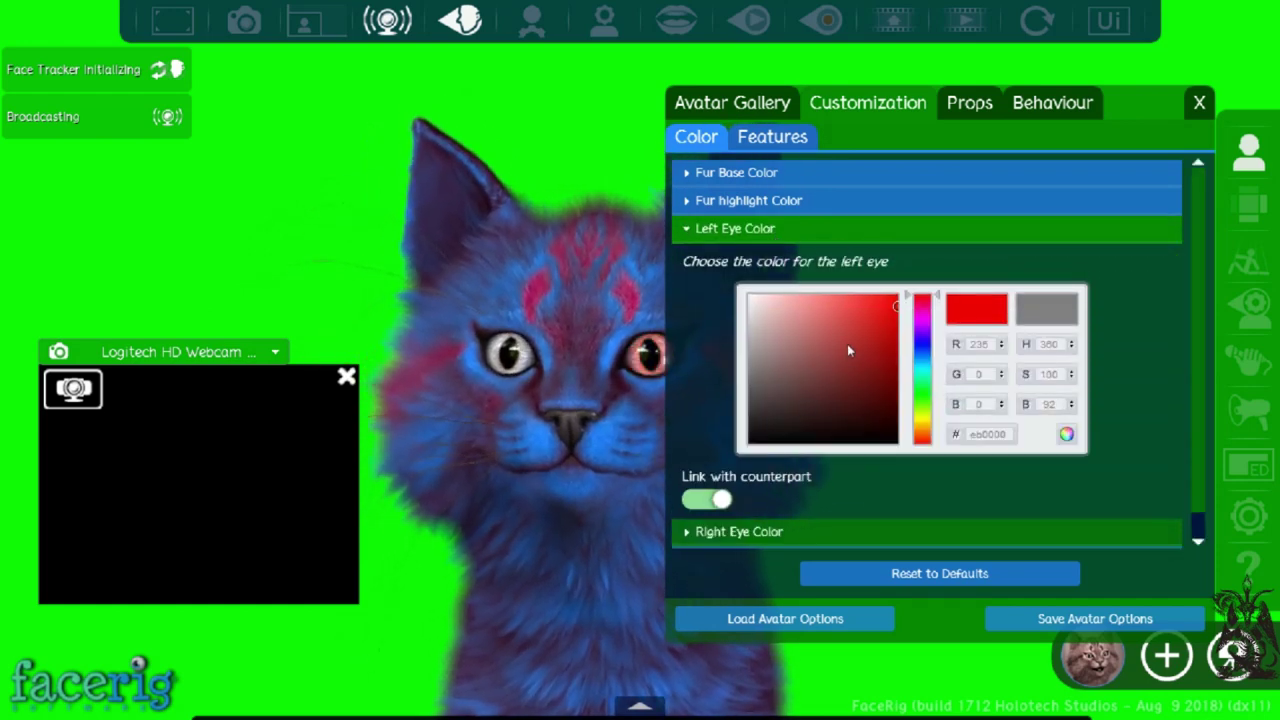
{"action": "left_click", "coordinate": [887, 303]}
{"action": "left_click", "coordinate": [969, 106]}
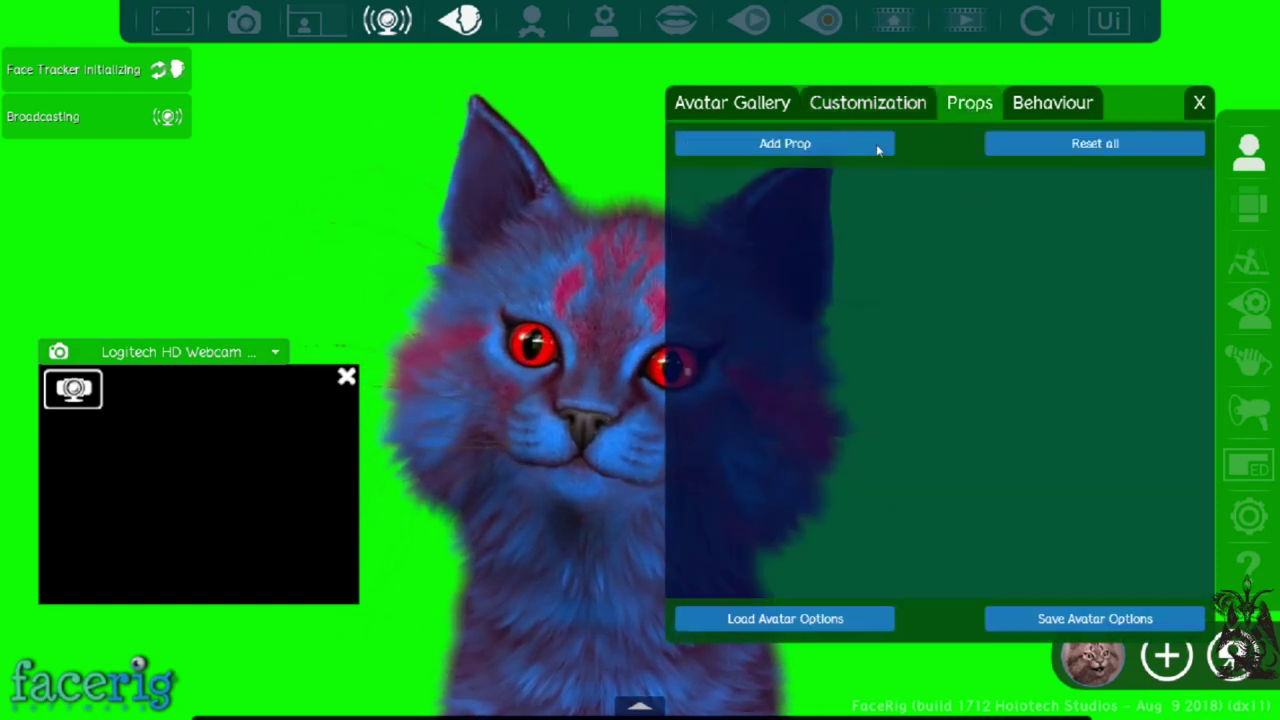
{"action": "left_click", "coordinate": [826, 144]}
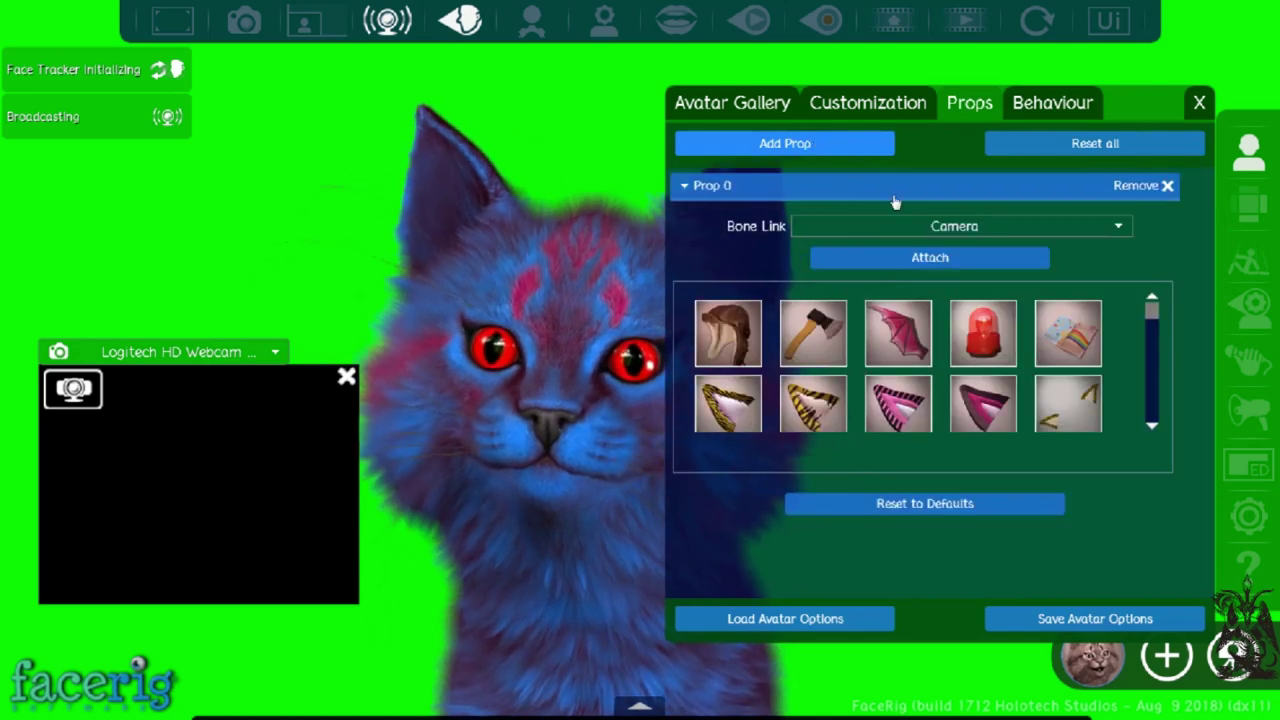
Step: Attach a Viking Helmet prop linked to the Head bone onto the cat
{"action": "scroll", "coordinate": [950, 340], "scroll_direction": "down", "scroll_amount": 3}
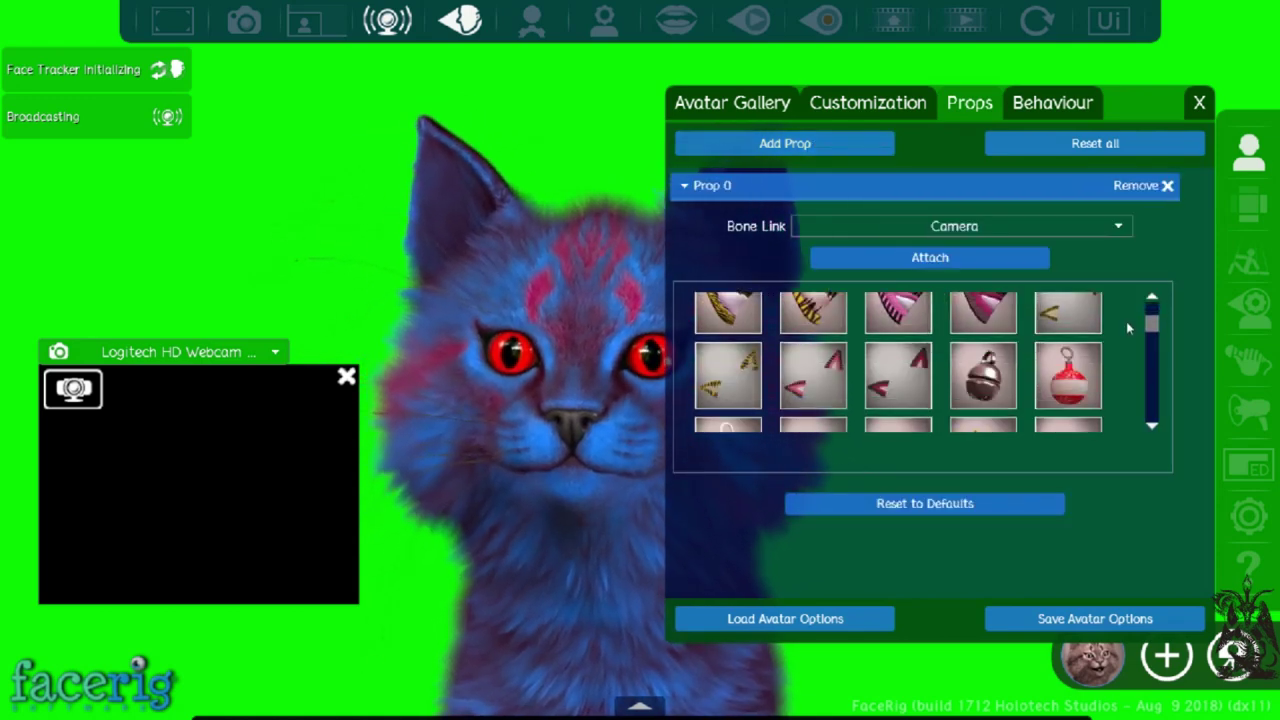
{"action": "left_click_drag", "start_coordinate": [1153, 325], "coordinate": [1160, 420]}
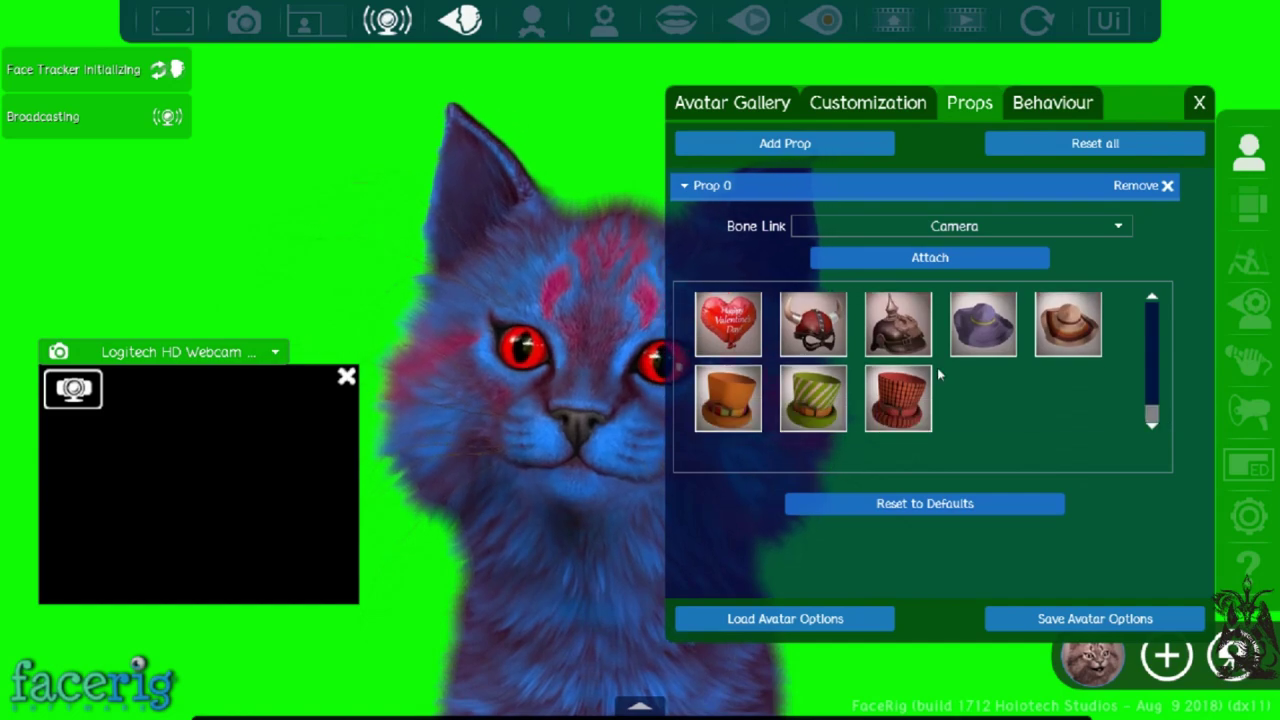
{"action": "left_click", "coordinate": [813, 325]}
{"action": "left_click", "coordinate": [934, 258]}
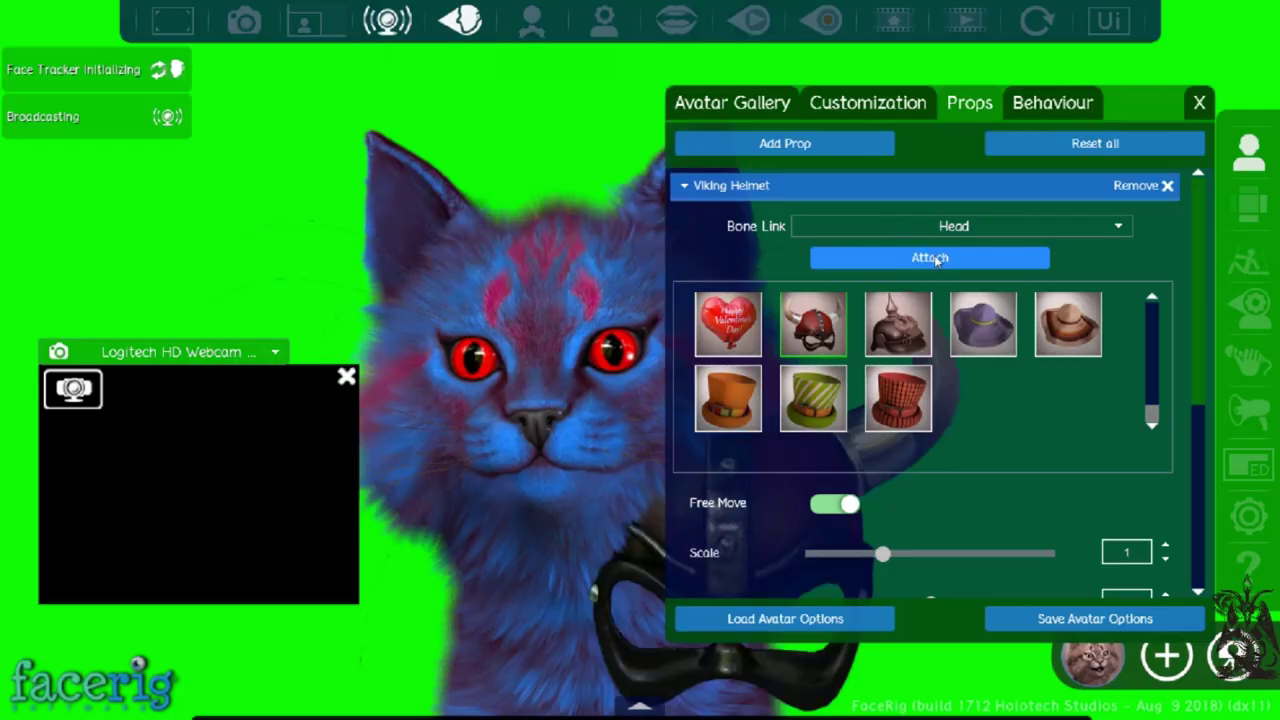
{"action": "left_click", "coordinate": [934, 258]}
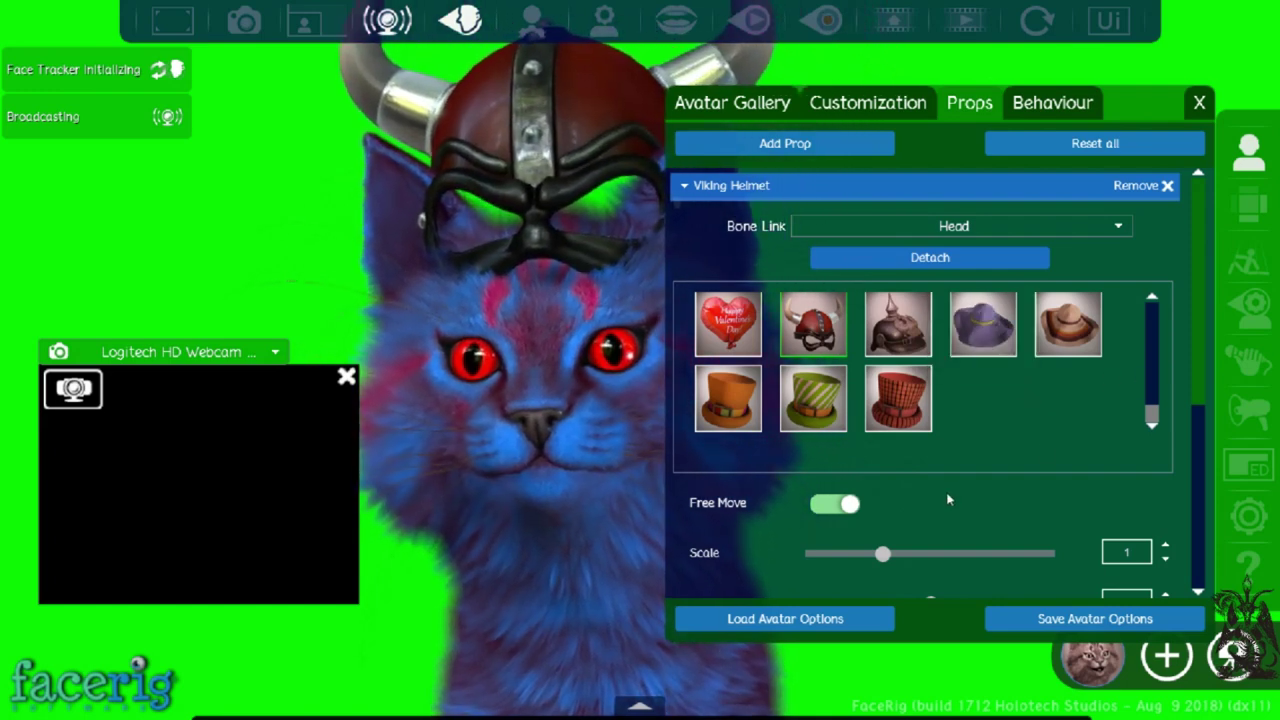
Step: Fit the helmet at scale 1.15, X -0.72, Y 0, Z 0.26, and close the avatar panel
{"action": "scroll", "coordinate": [951, 502], "scroll_direction": "down", "scroll_amount": 1}
{"action": "scroll", "coordinate": [951, 502], "scroll_direction": "down", "scroll_amount": 2}
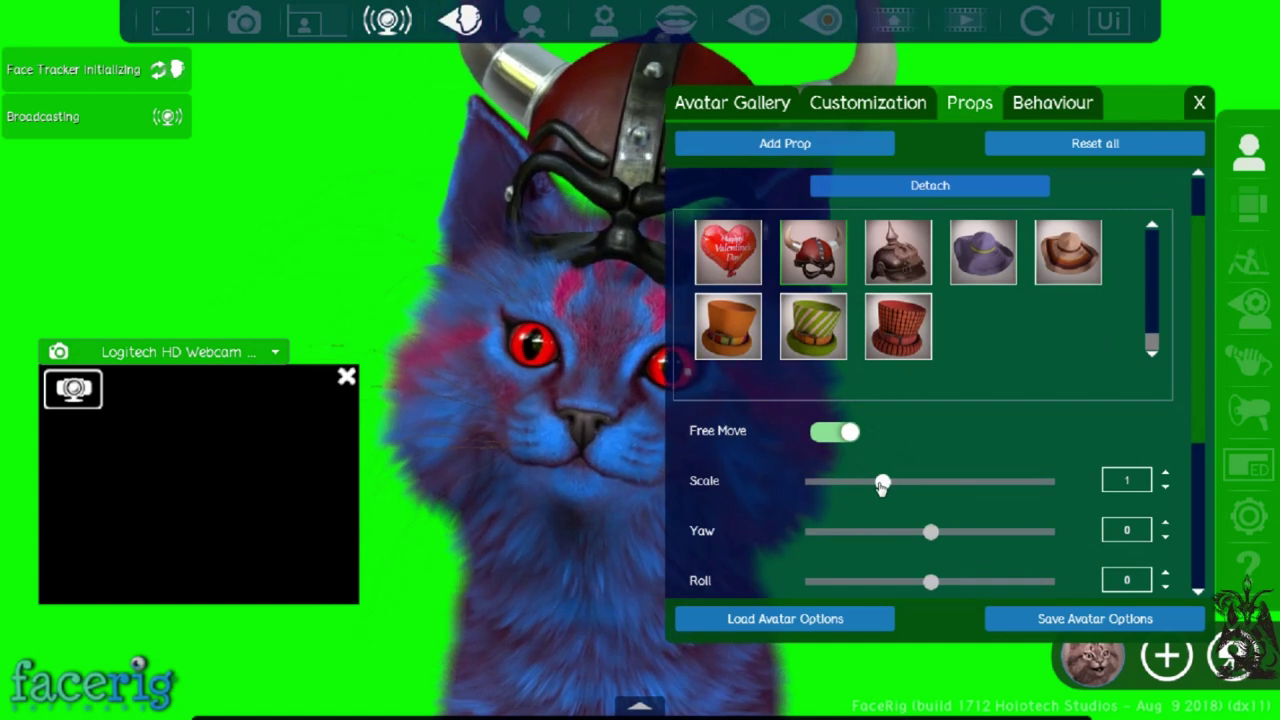
{"action": "left_click_drag", "start_coordinate": [882, 483], "coordinate": [887, 485]}
{"action": "scroll", "coordinate": [961, 457], "scroll_direction": "down", "scroll_amount": 11}
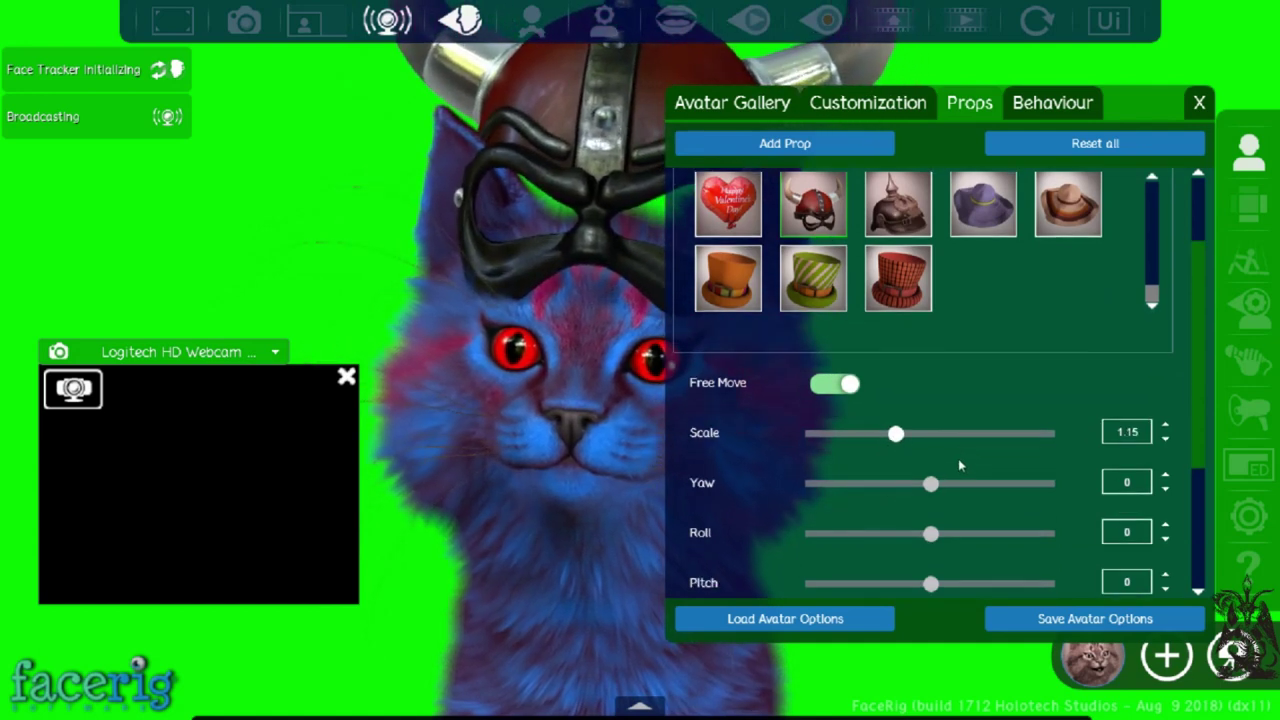
{"action": "scroll", "coordinate": [935, 468], "scroll_direction": "down", "scroll_amount": 1}
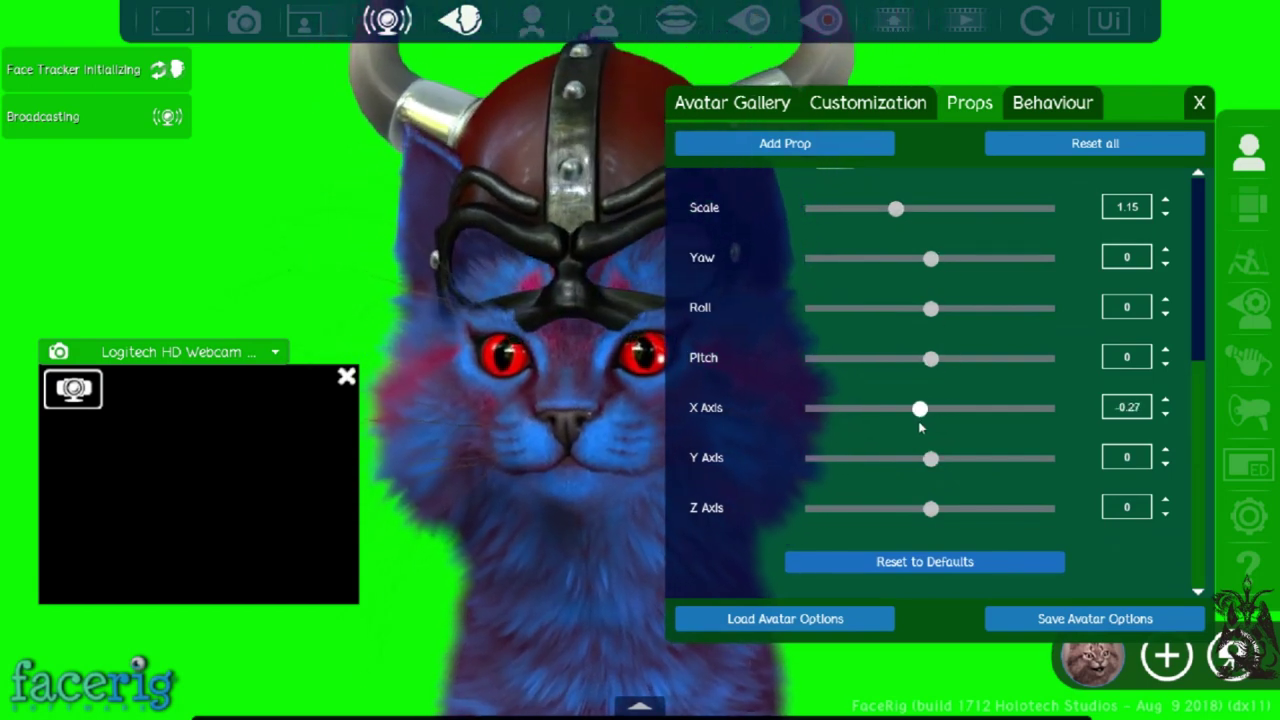
{"action": "left_click_drag", "start_coordinate": [920, 427], "coordinate": [901, 427]}
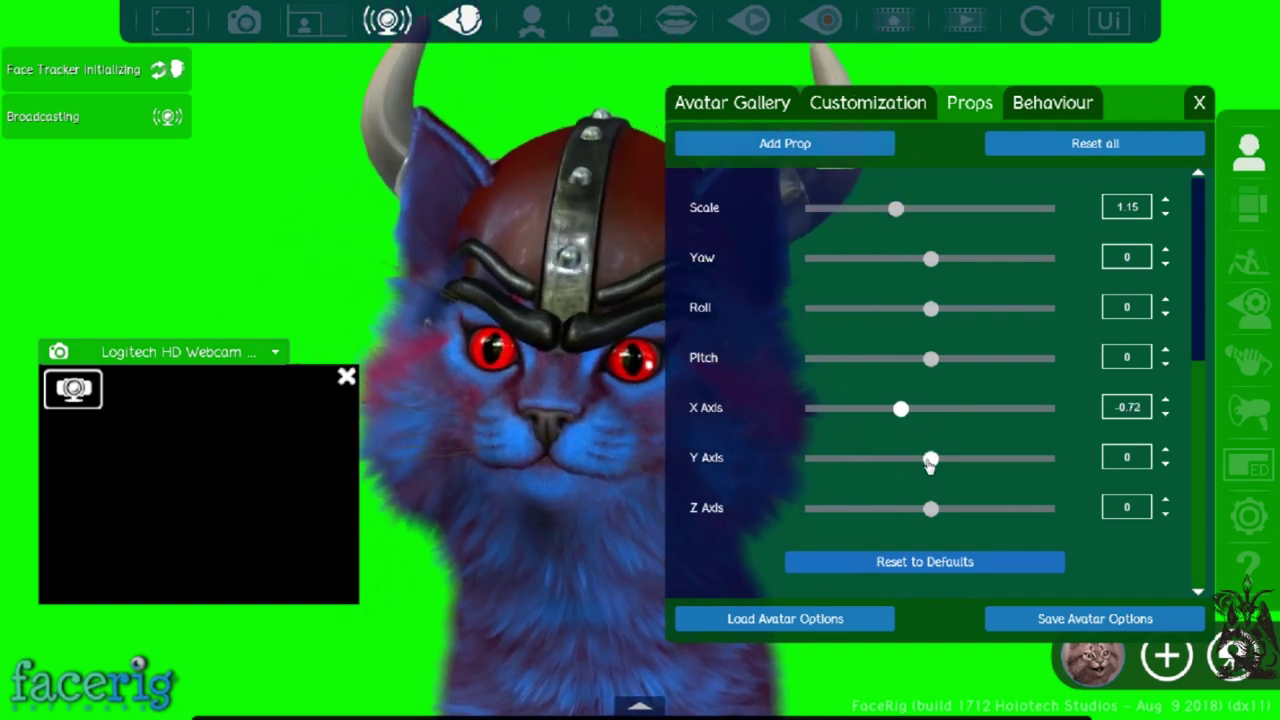
{"action": "left_click_drag", "start_coordinate": [929, 465], "coordinate": [930, 465]}
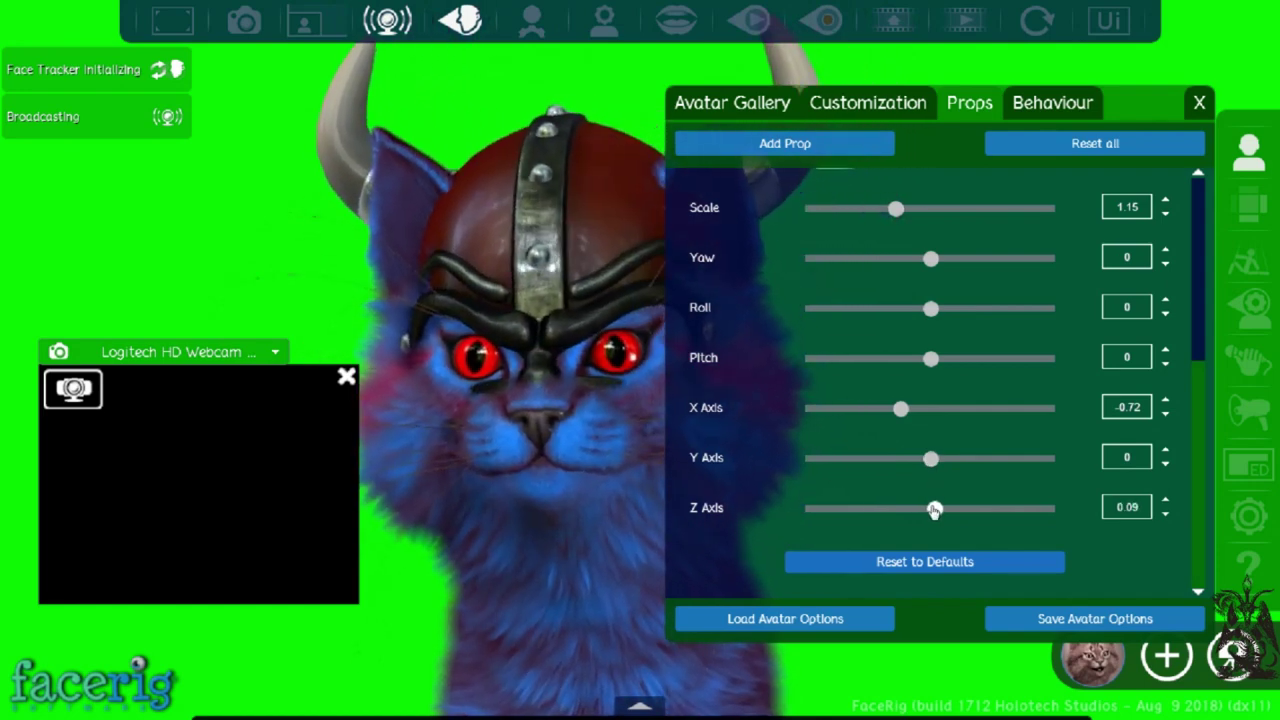
{"action": "left_click_drag", "start_coordinate": [939, 510], "coordinate": [941, 510]}
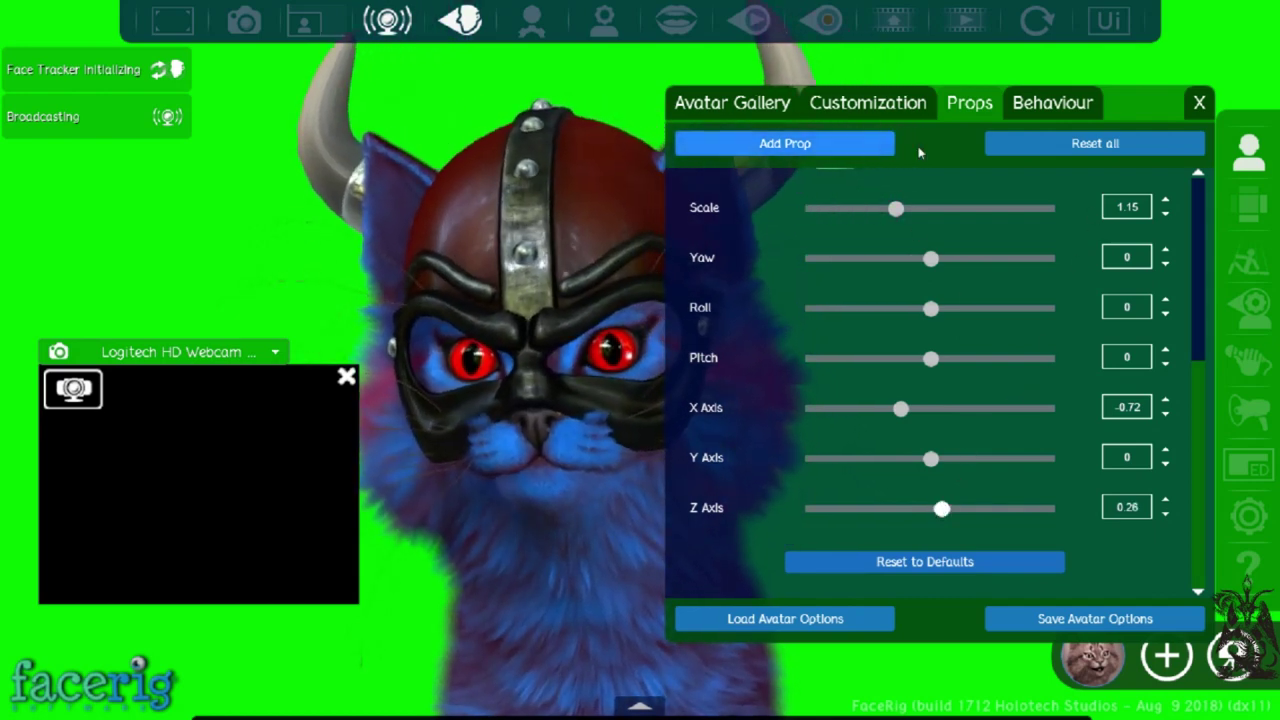
{"action": "left_click", "coordinate": [1196, 101]}
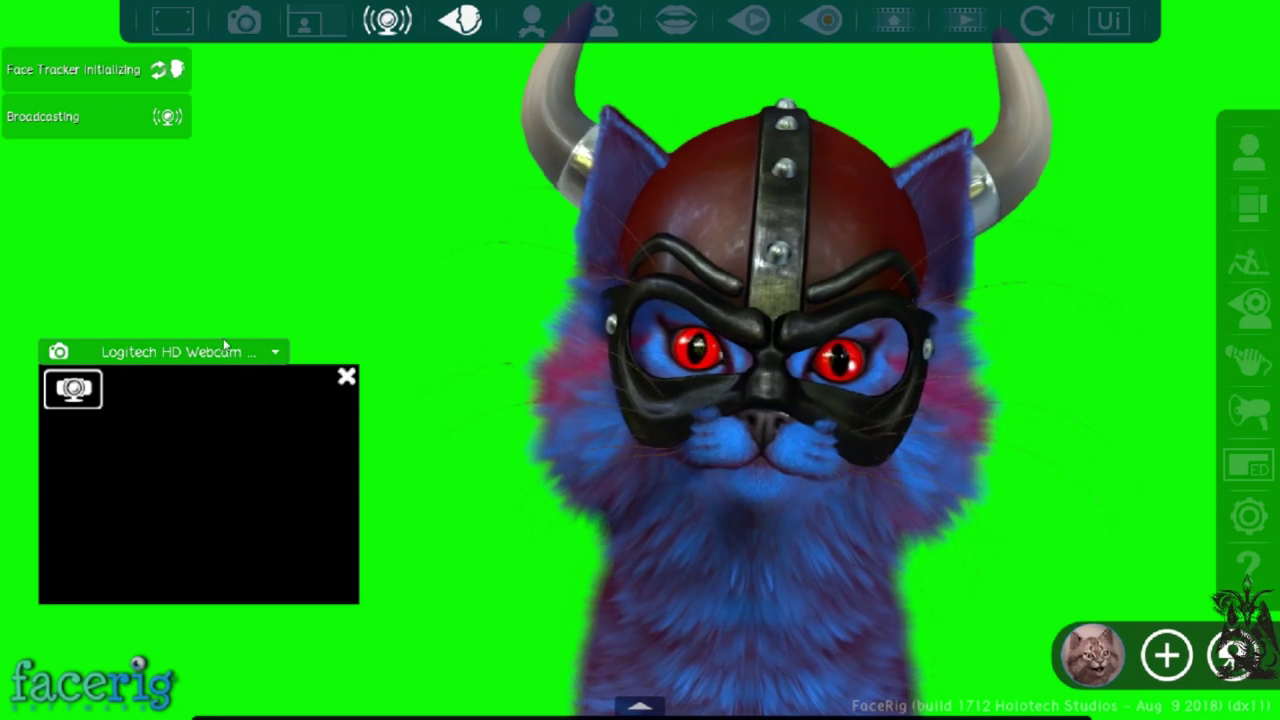
Step: Select Logitech HD Webcam C615 for face tracking and resize the webcam preview
{"action": "left_click", "coordinate": [274, 352]}
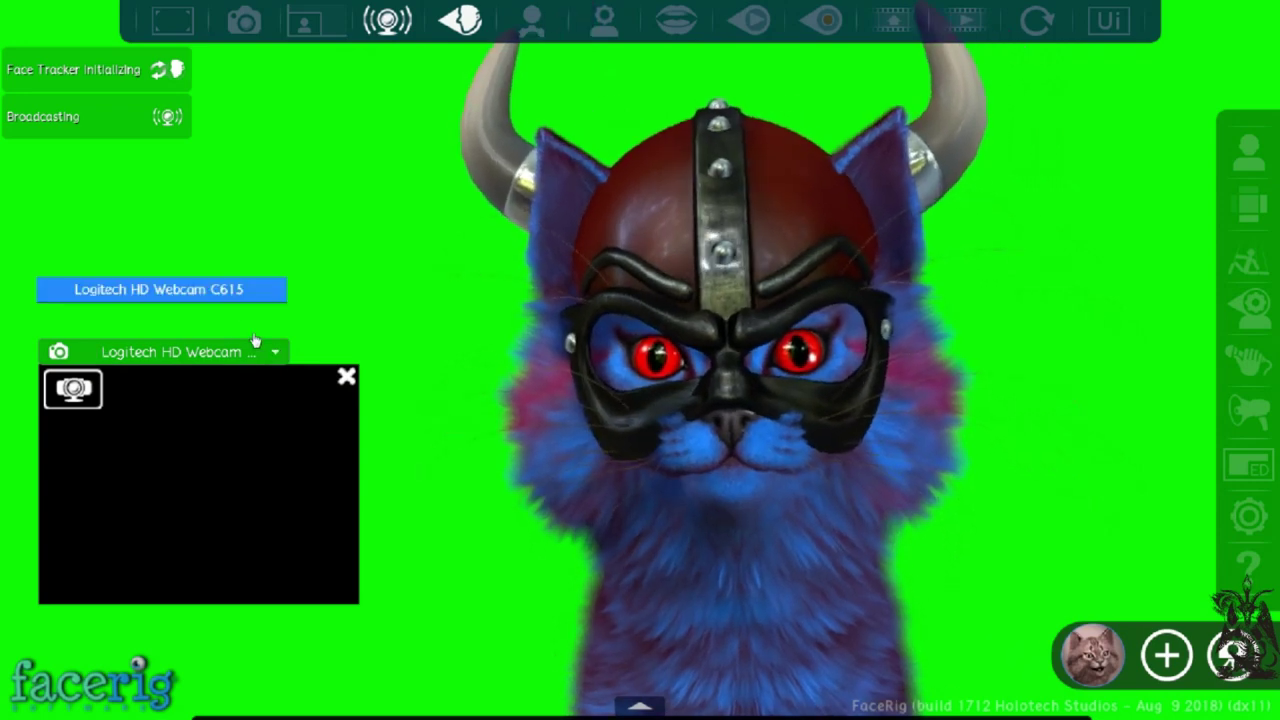
{"action": "left_click", "coordinate": [227, 289]}
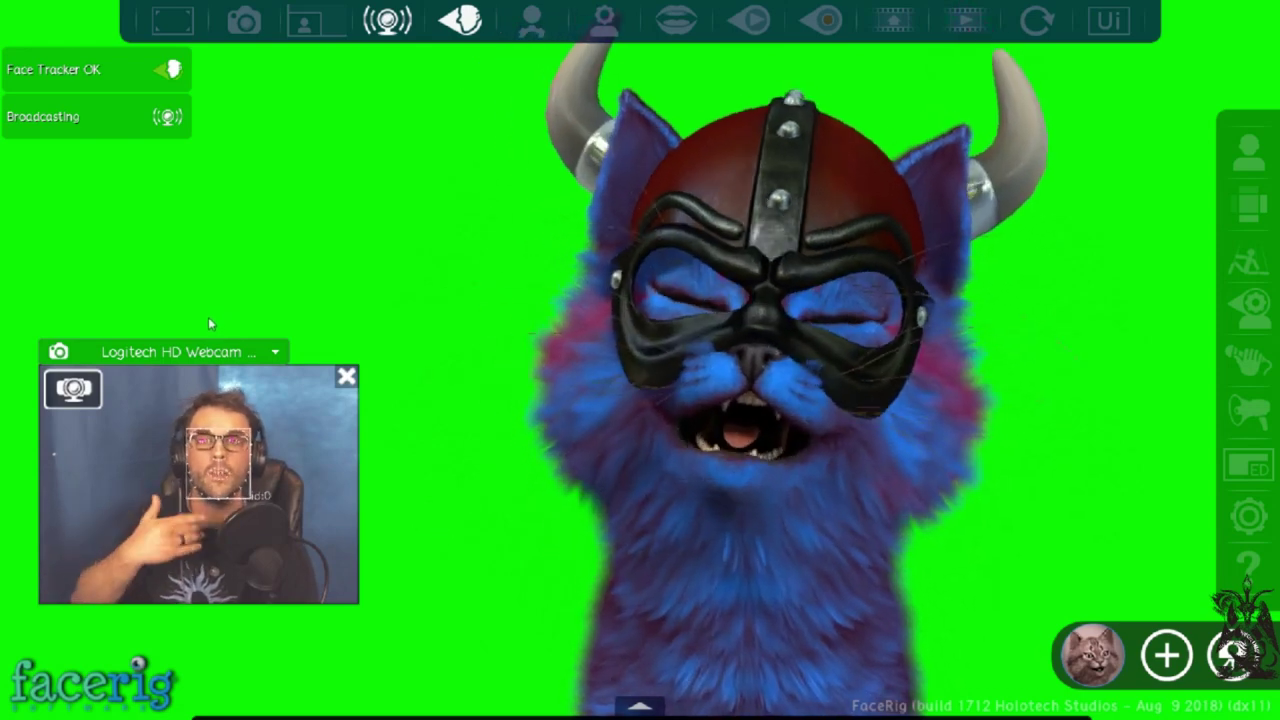
{"action": "left_click_drag", "start_coordinate": [290, 366], "coordinate": [296, 97]}
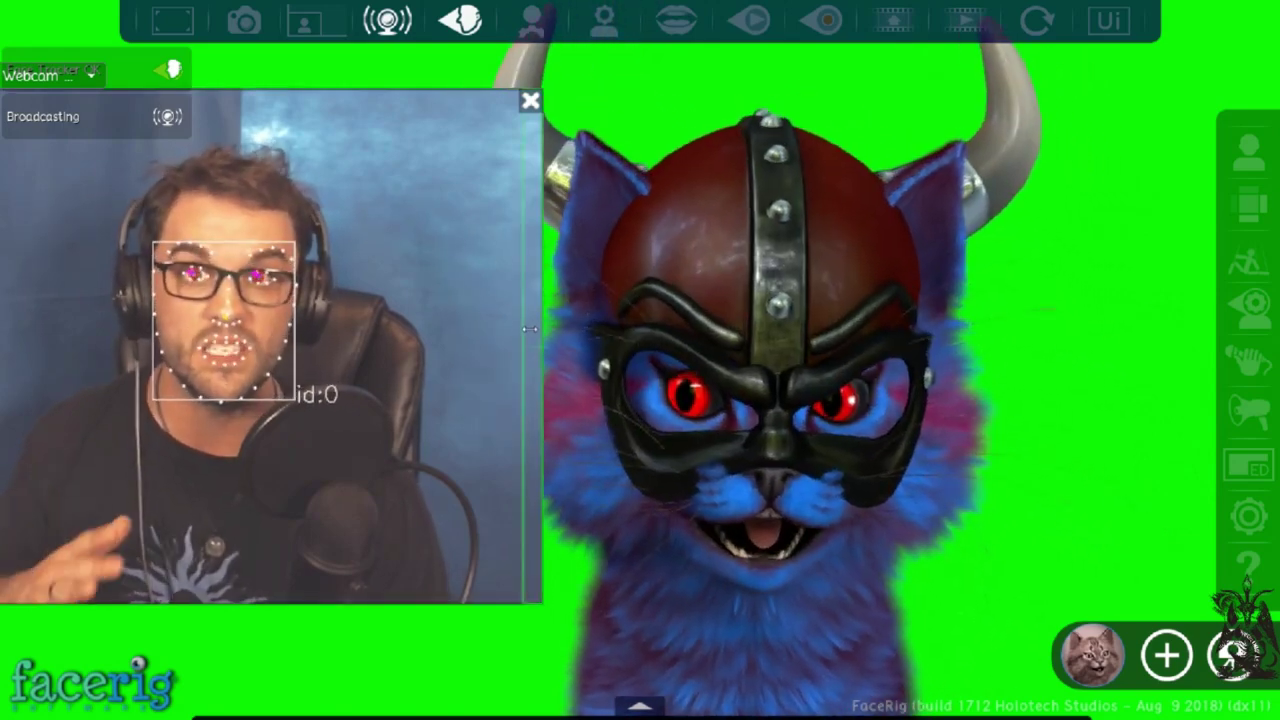
{"action": "left_click_drag", "start_coordinate": [545, 320], "coordinate": [11, 329]}
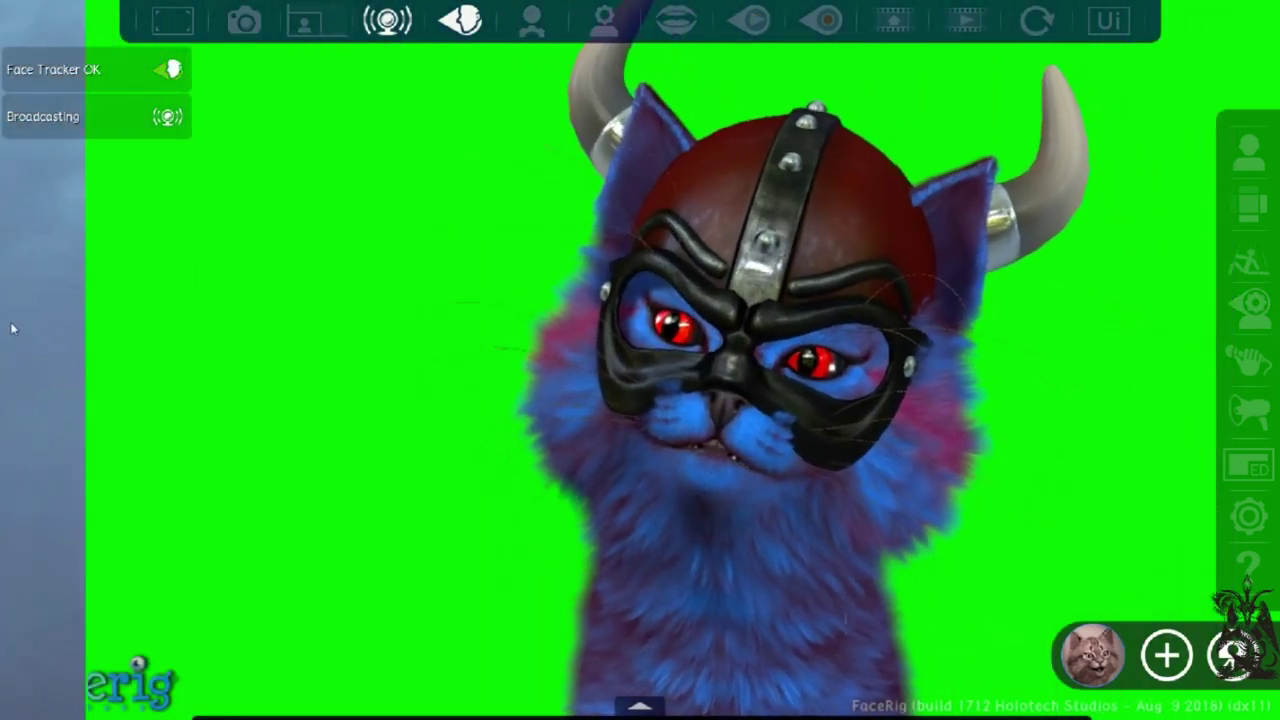